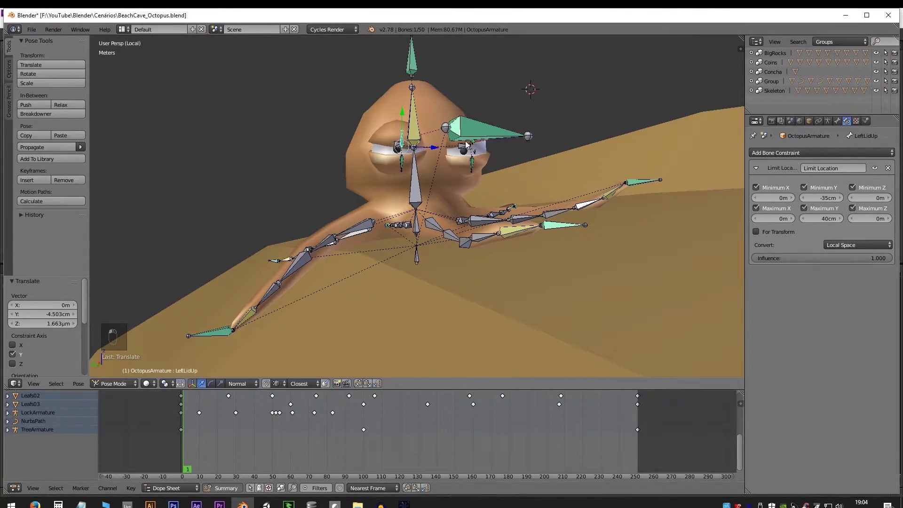
Reposition the octopus's upper-eyelid control bones RightLidUp and LeftLidUp along their local Y axes to pose the lids.
right_click(469, 144)
drag(472, 118, 473, 114)
right_click(463, 147)
right_click(465, 148)
drag(465, 152, 463, 144)
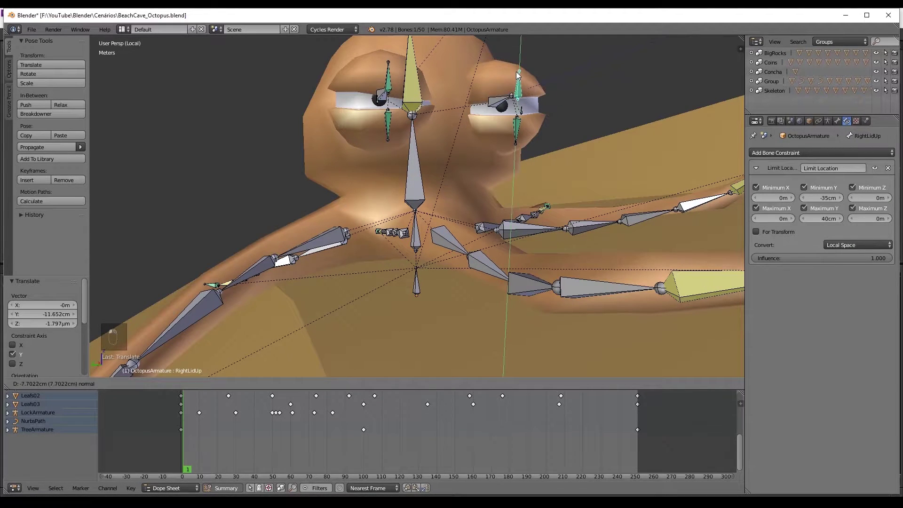
drag(516, 72, 516, 78)
right_click(388, 78)
drag(387, 70, 388, 66)
Move LeftPupilCtrl about 19 cm along Z and slightly up along Y, and select RightPupilCtrl to reposition the other pupil.
right_click(378, 96)
drag(395, 105, 412, 107)
drag(379, 73, 380, 67)
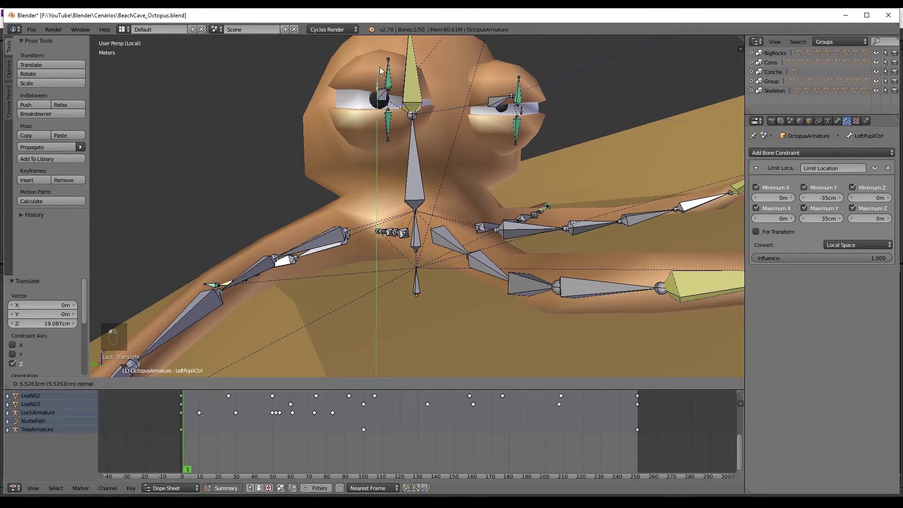
click(381, 71)
right_click(535, 80)
key(g)
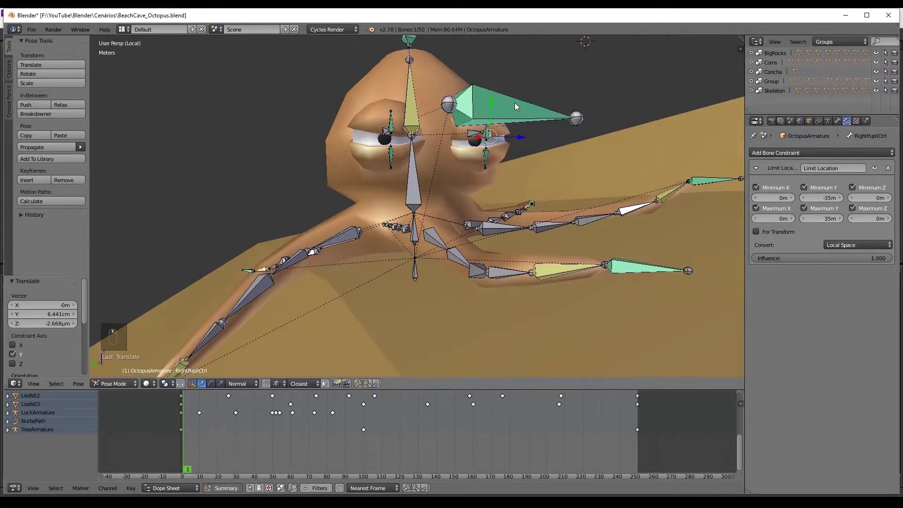
Turn on viewport display of the Subsurf modifiers on the octopus body and eye meshes.
mouse_move(515, 102)
middle_down()
mouse_move(447, 96)
mouse_move(478, 147)
mouse_move(454, 186)
middle_up()
key(shift+z)
key(shift+z)
right_click(451, 193)
click(829, 121)
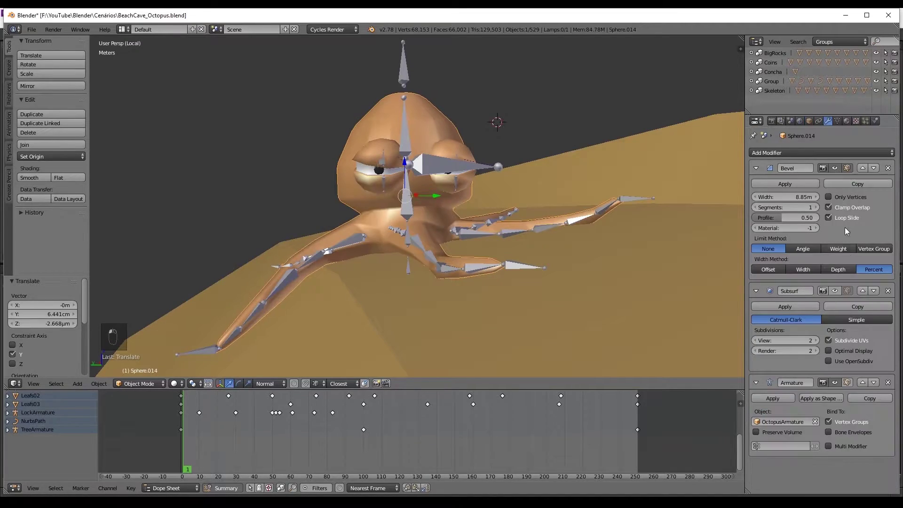
click(835, 290)
middle_drag(555, 188, 588, 168)
click(834, 167)
right_click(431, 128)
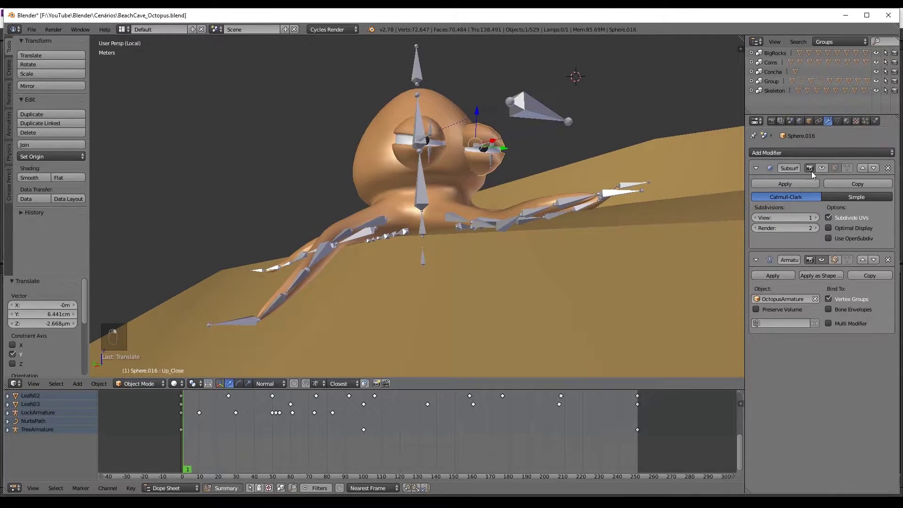
middle_drag(495, 137, 515, 148)
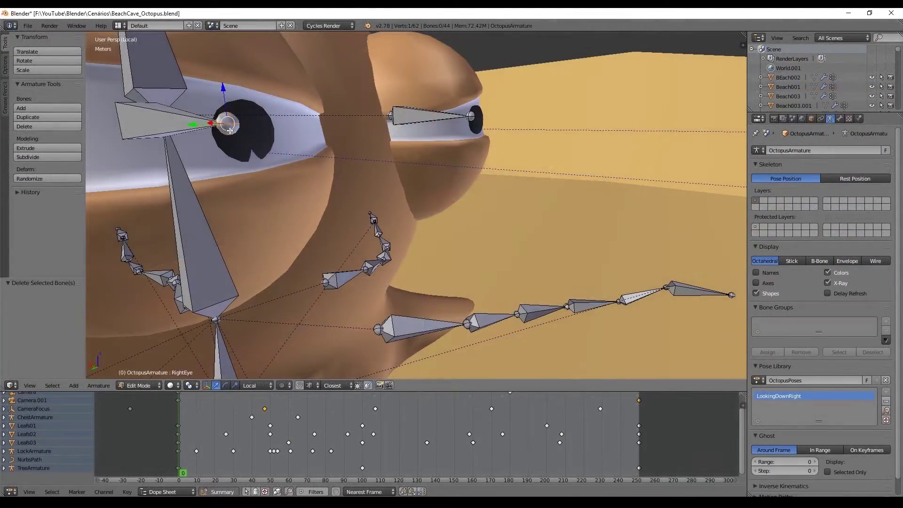
Extrude a new bone about 14.7 cm upward along Z from the tip of the RightEye bone.
scroll(229, 130, down, 4)
shift+middle_drag(246, 137, 278, 193)
scroll(279, 192, up, 2)
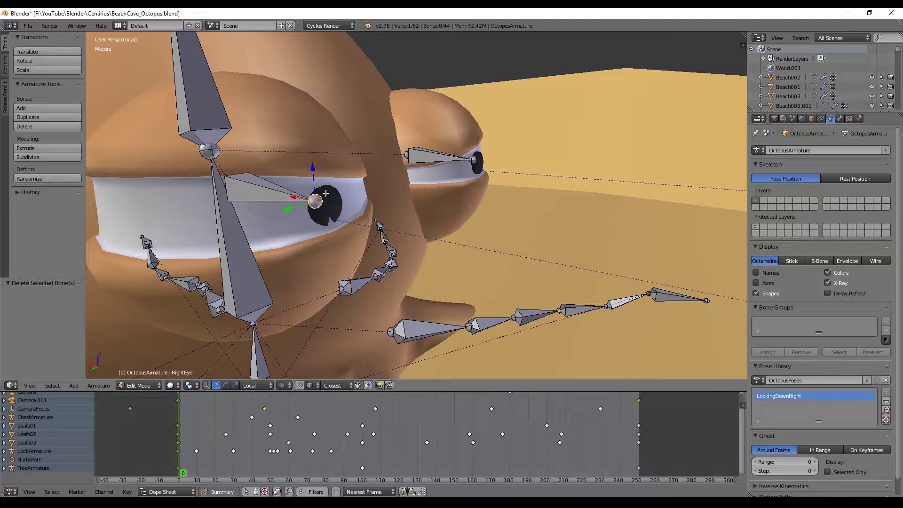
key(e)
key(z)
click(317, 169)
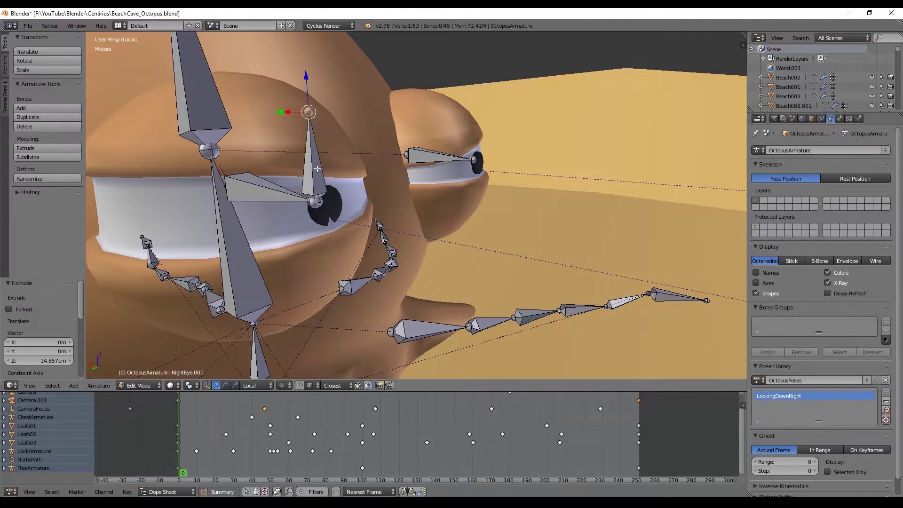
Disconnect the extruded bone from its parent and move it about -8.6 cm along X, in front of the eye.
right_click(317, 168)
middle_drag(317, 168, 317, 162)
key(alt+p)
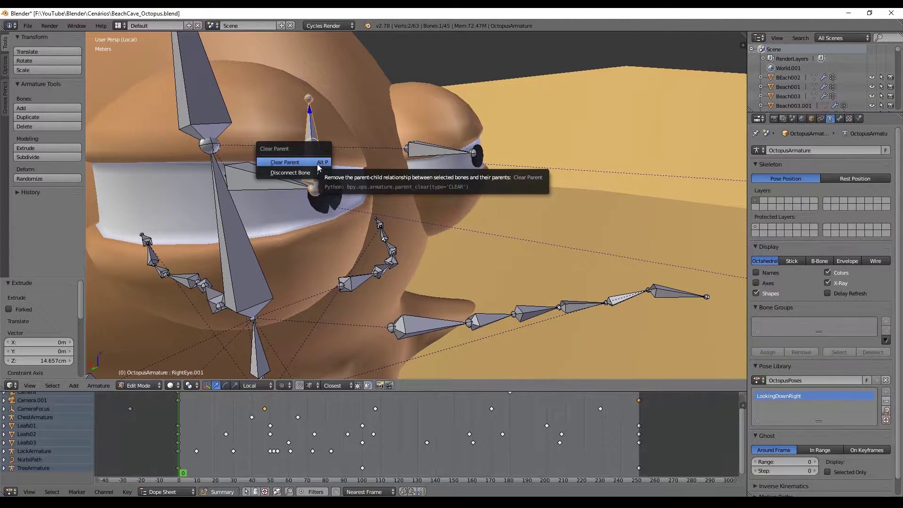
click(301, 172)
key(g)
key(x)
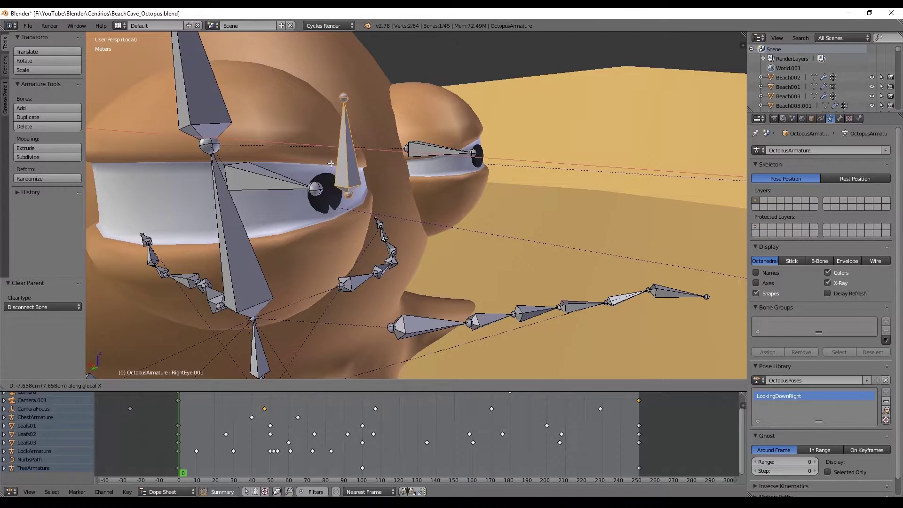
click(354, 158)
Duplicate the eyelid bone in place, rotate the copy 180° about X, and move it about -20.5 cm along Z.
key(shift+d)
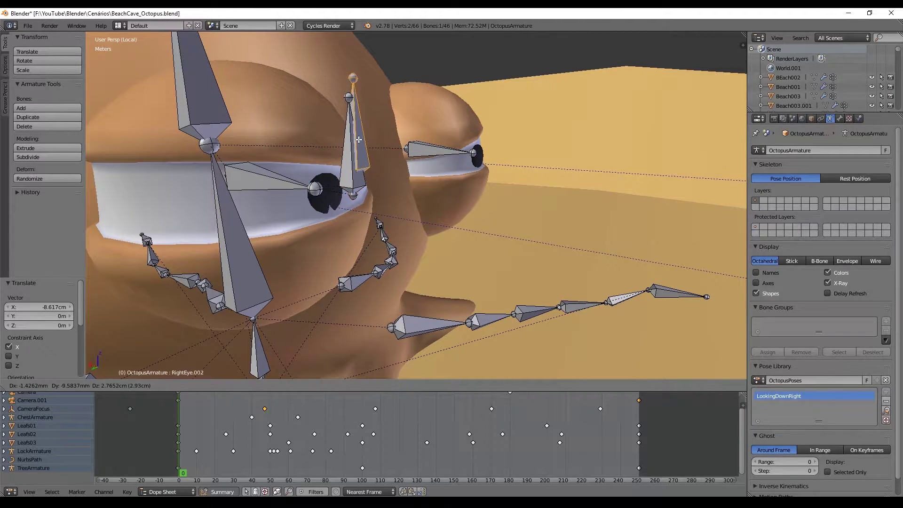
right_click(359, 138)
text(r)
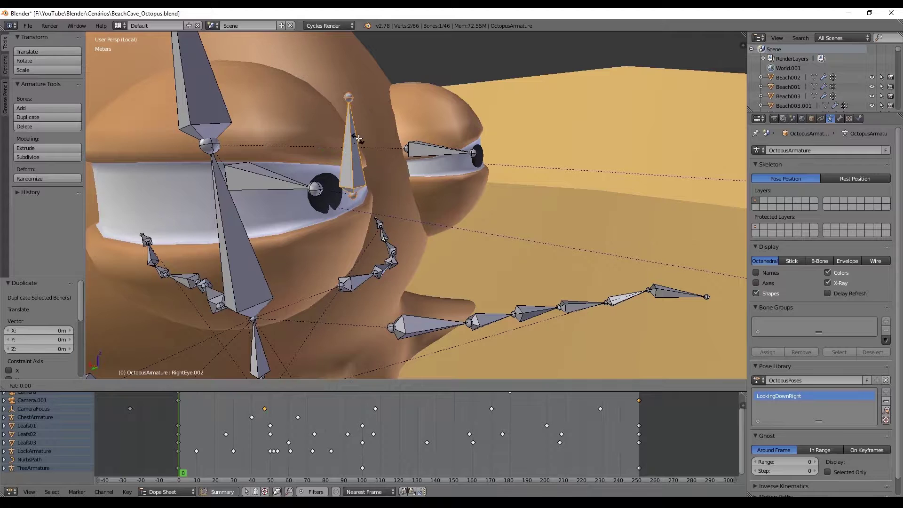
text(x180)
key(Return)
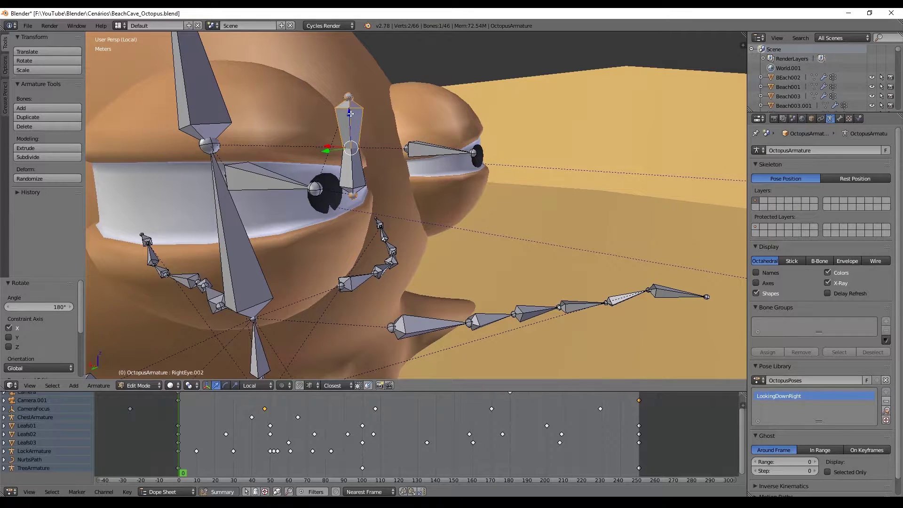
key(g)
key(z)
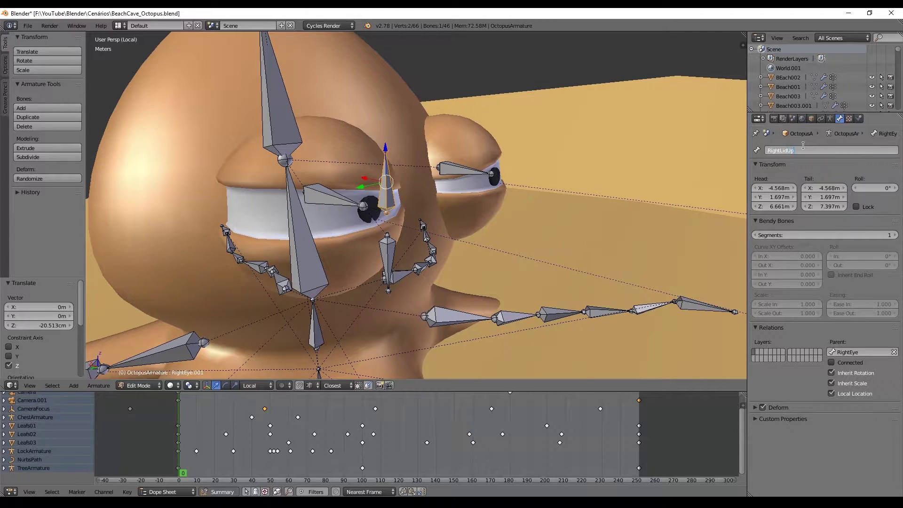
Name the upper eyelid bone RightLidUp and the lower one RightLidDown.
key(Return)
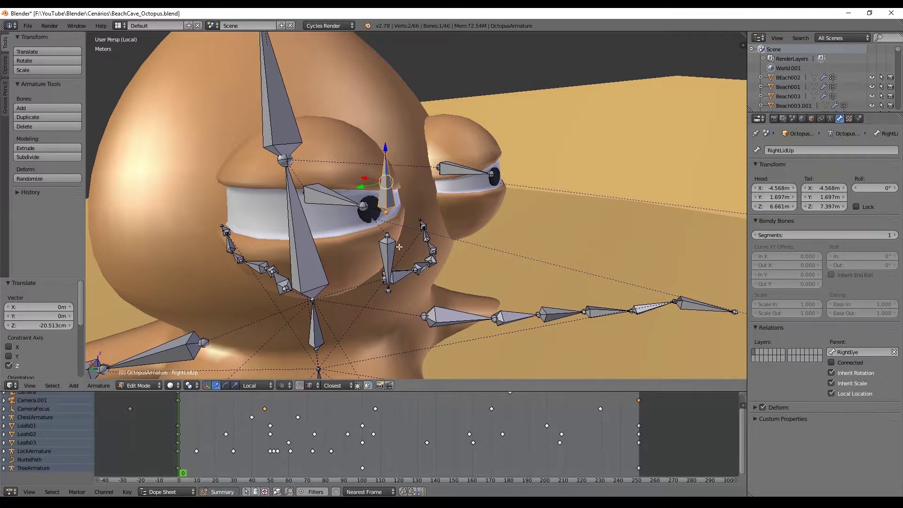
right_click(395, 249)
click(800, 153)
text(RightLidDown)
key(Return)
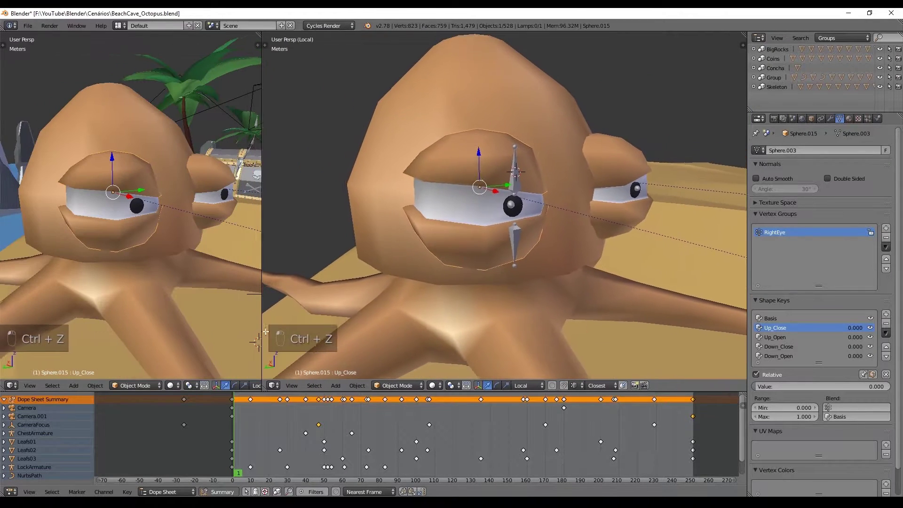
Turn the smaller 3D view into a Graph Editor in Drivers mode, widen it, and show its properties.
drag(261, 331, 284, 331)
click(11, 385)
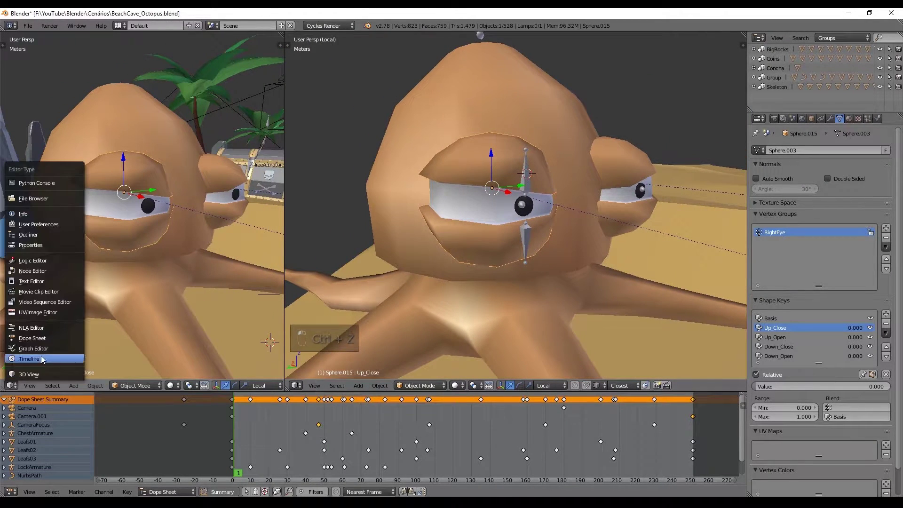
click(55, 348)
click(157, 385)
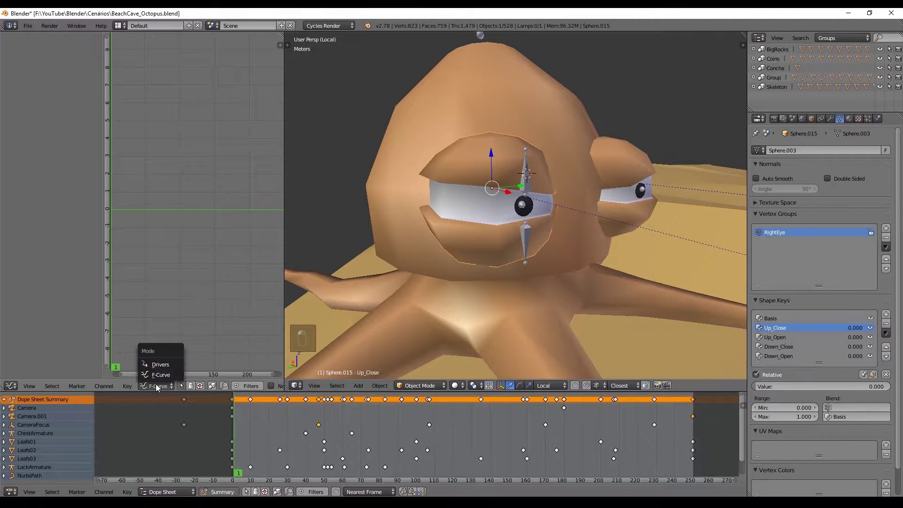
click(157, 372)
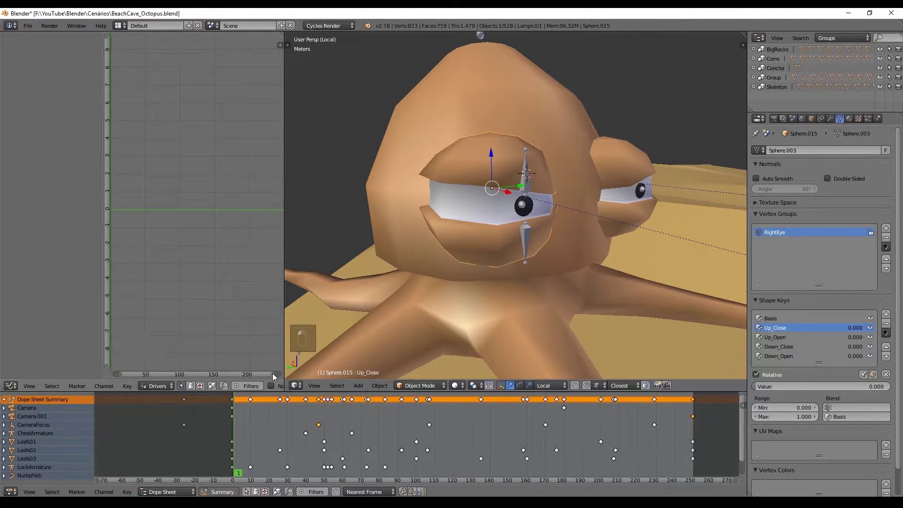
drag(285, 367, 316, 358)
key(n)
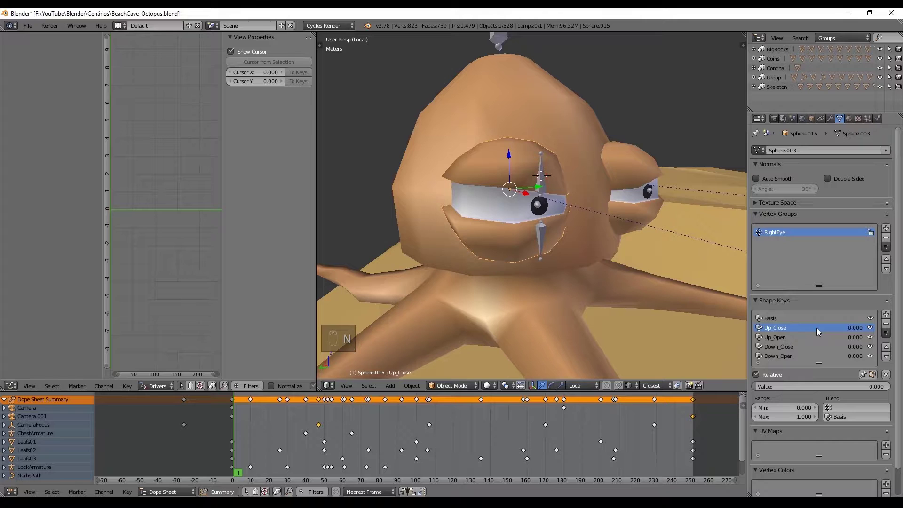
Add a single, manually created driver to the right eye's Up_Close shape key value and frame its curve.
right_click(853, 330)
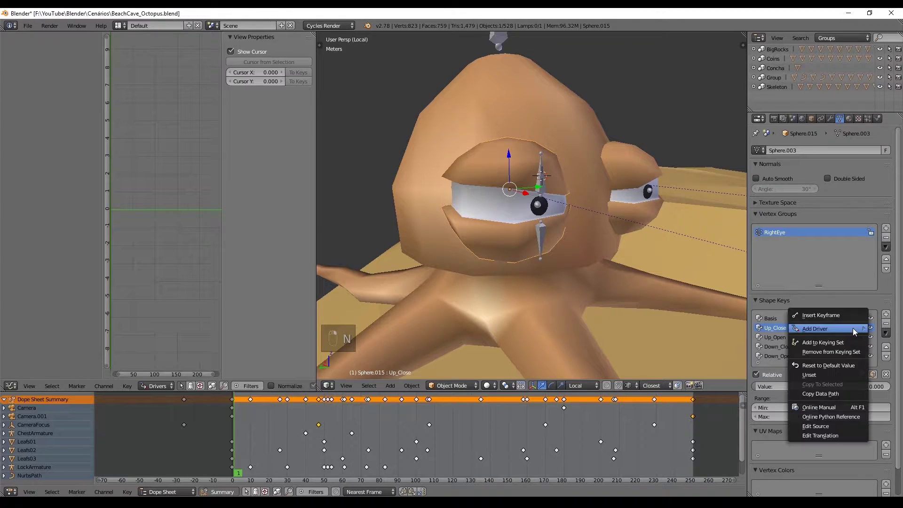
mouse_move(854, 331)
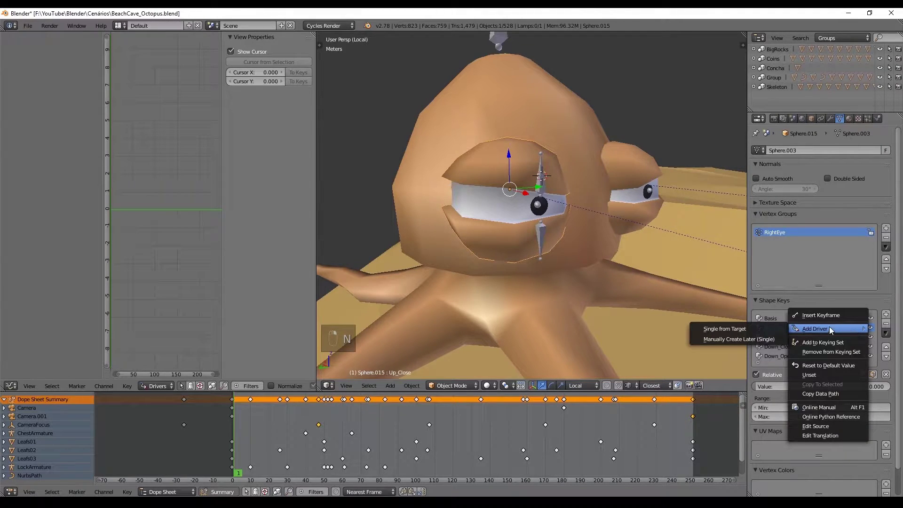
click(723, 339)
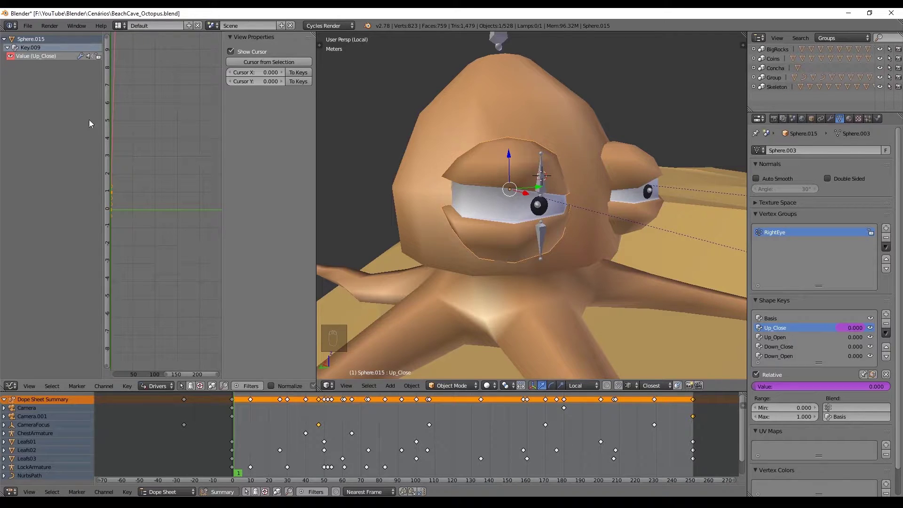
key(Home)
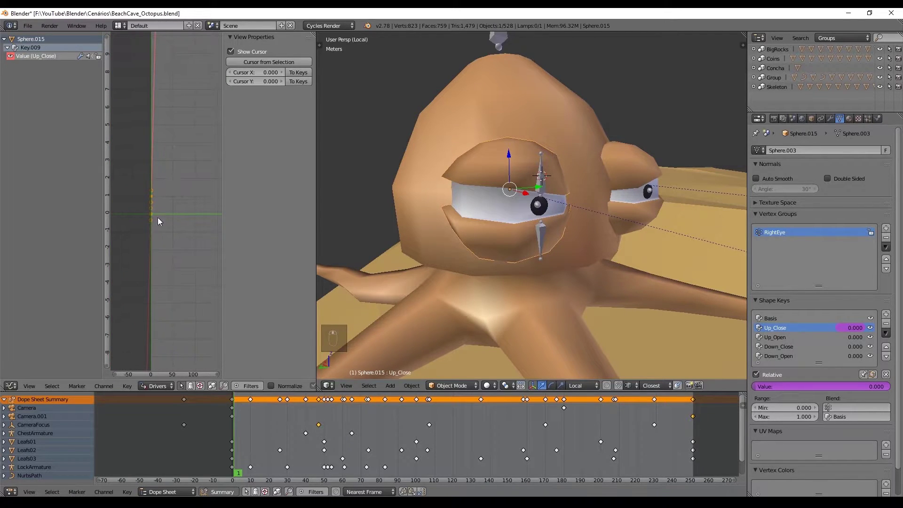
scroll(152, 241, up, 4)
middle_drag(124, 227, 146, 225)
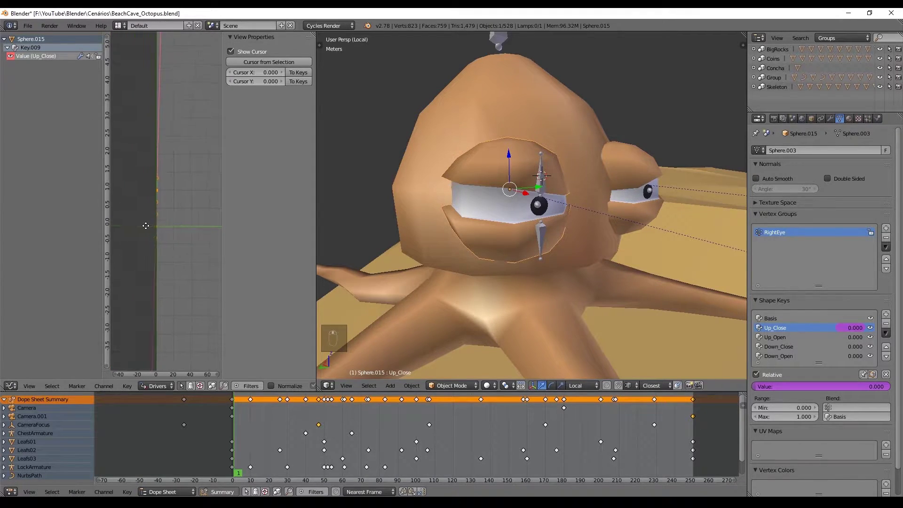
scroll(141, 220, down, 3)
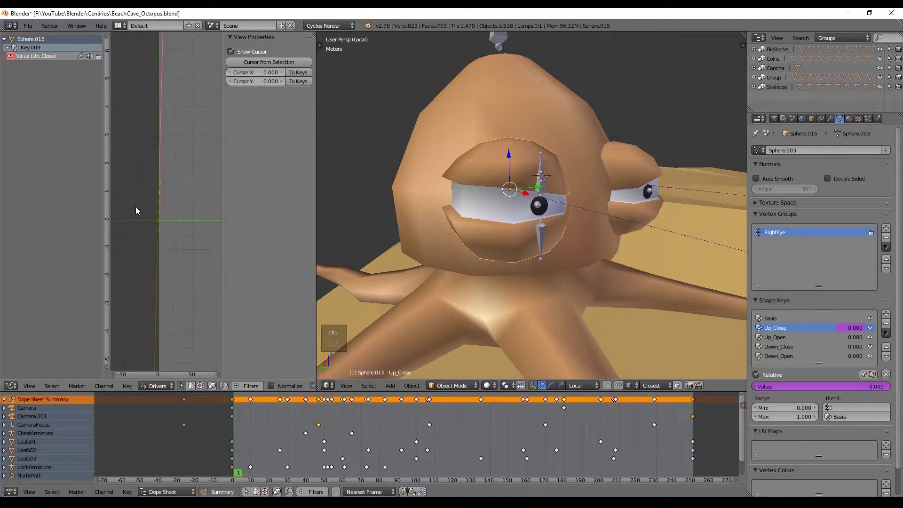
Open the Up_Close curve's driver settings and set the variable's object to OctopusArmature.
click(31, 56)
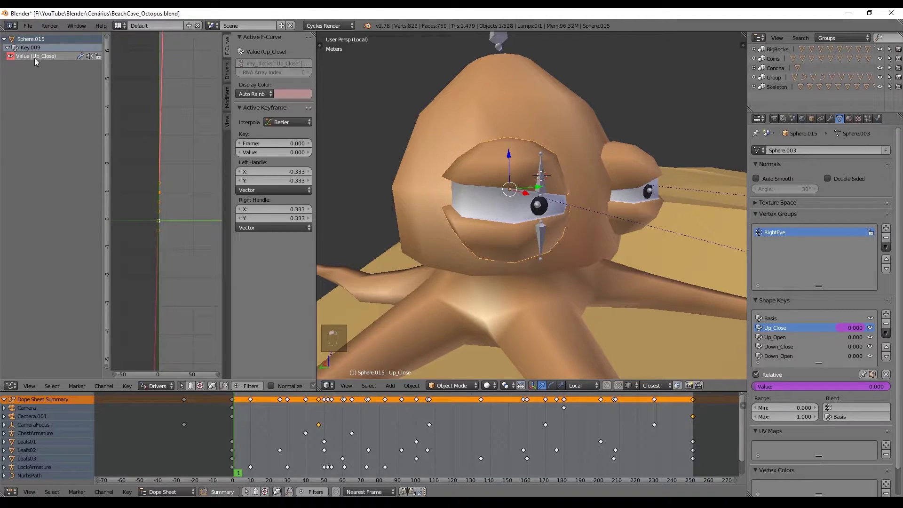
click(226, 73)
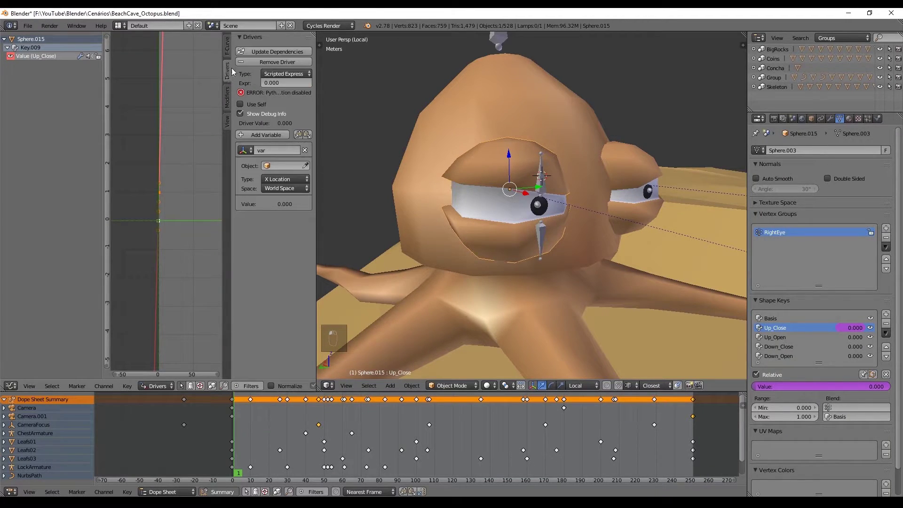
click(277, 165)
text(aramt)
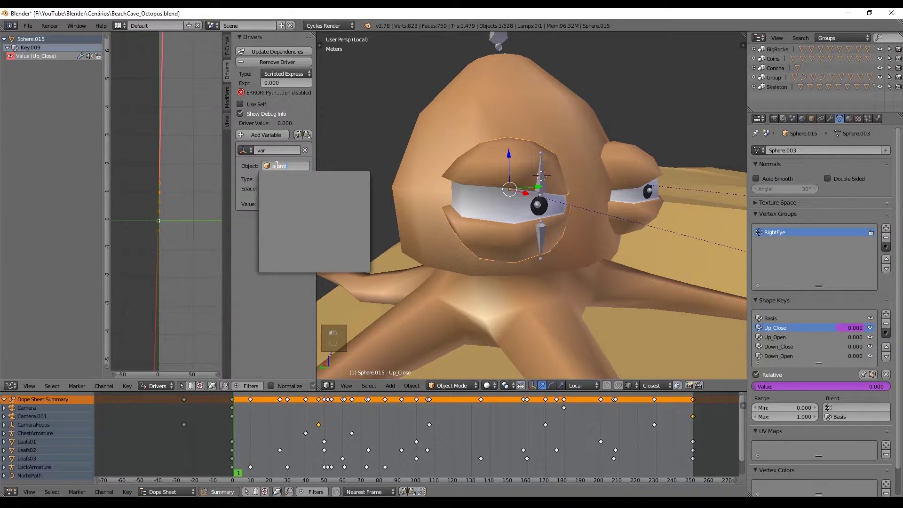
key(BackSpace)
key(BackSpace)
text(oct)
key(Return)
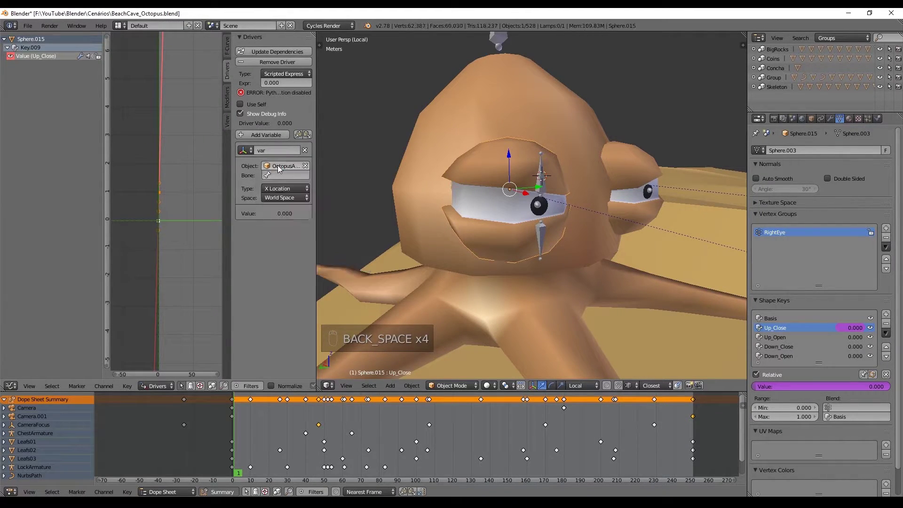
Set the driver variable's bone to LeftLidUp.
click(282, 173)
text(lef)
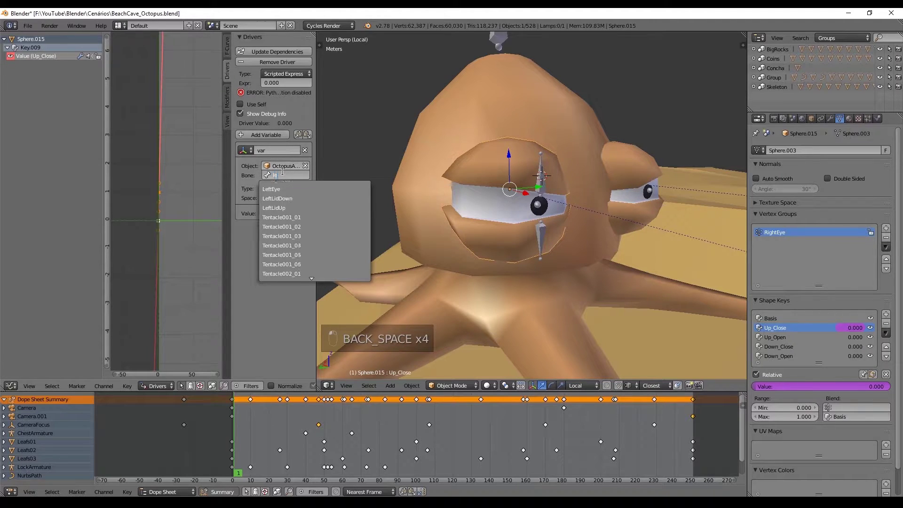
key(Down)
key(Down)
key(Return)
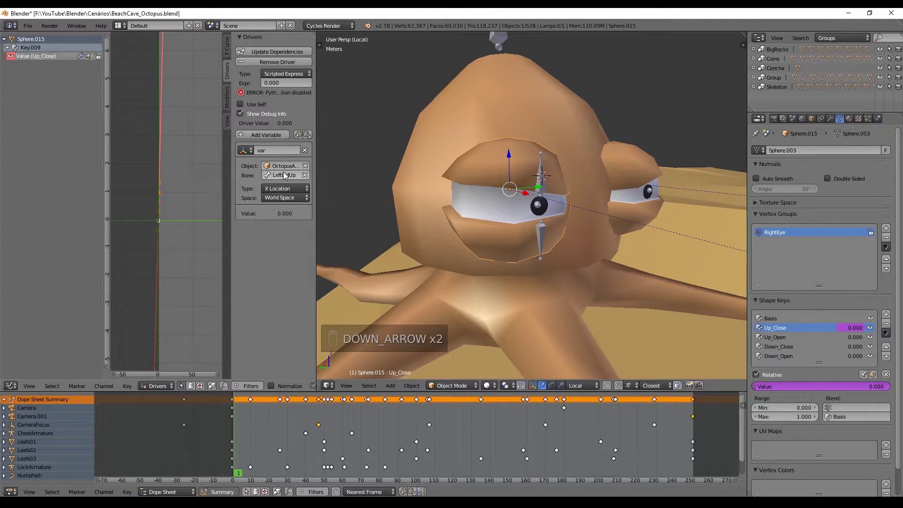
Set the driver variable's transform type to Y Location and its space to Local Space.
click(284, 188)
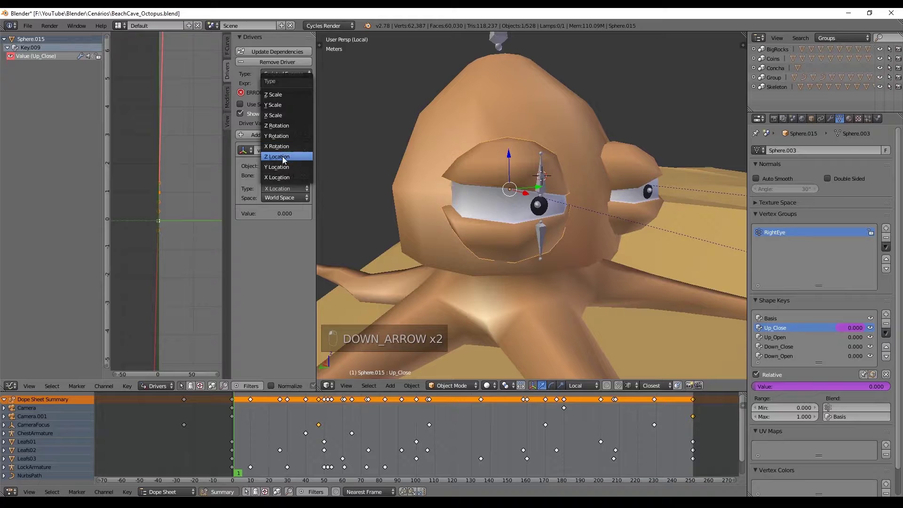
click(278, 173)
click(282, 197)
click(281, 176)
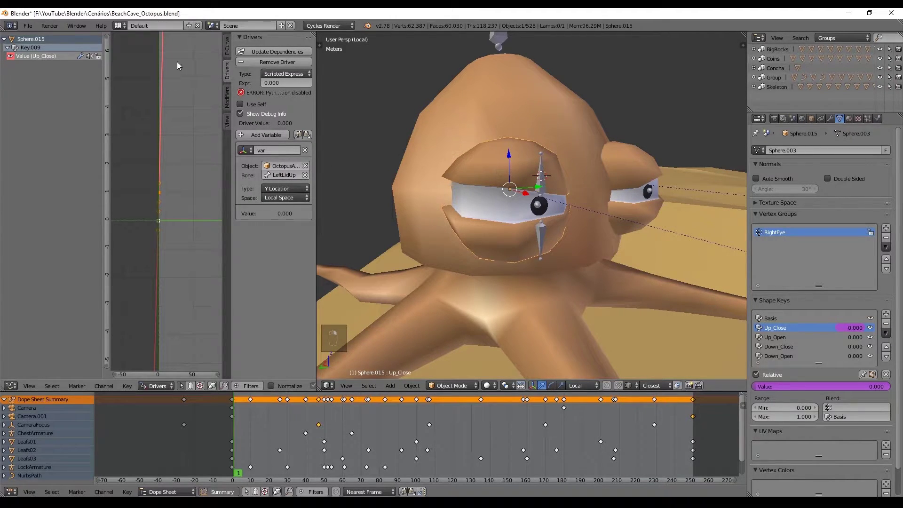
Set the Up_Close driver's type to Averaged Value and update its dependencies.
click(288, 74)
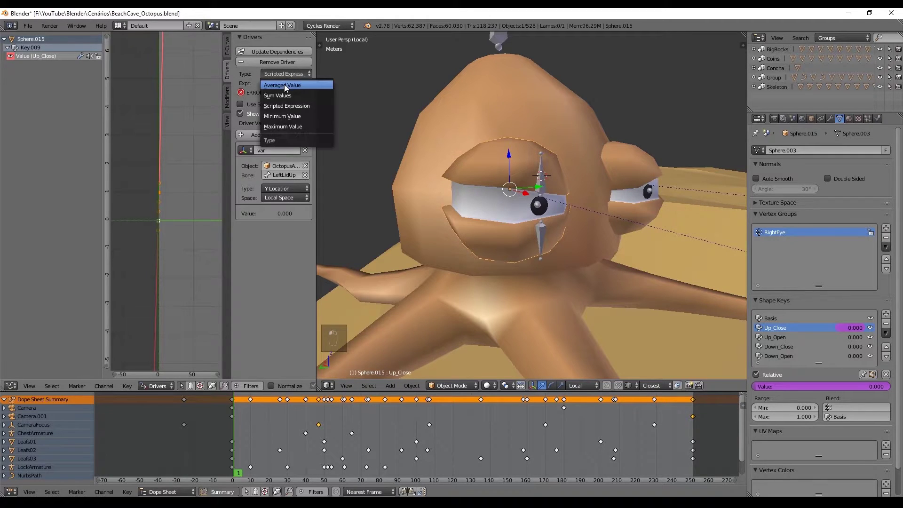
click(284, 85)
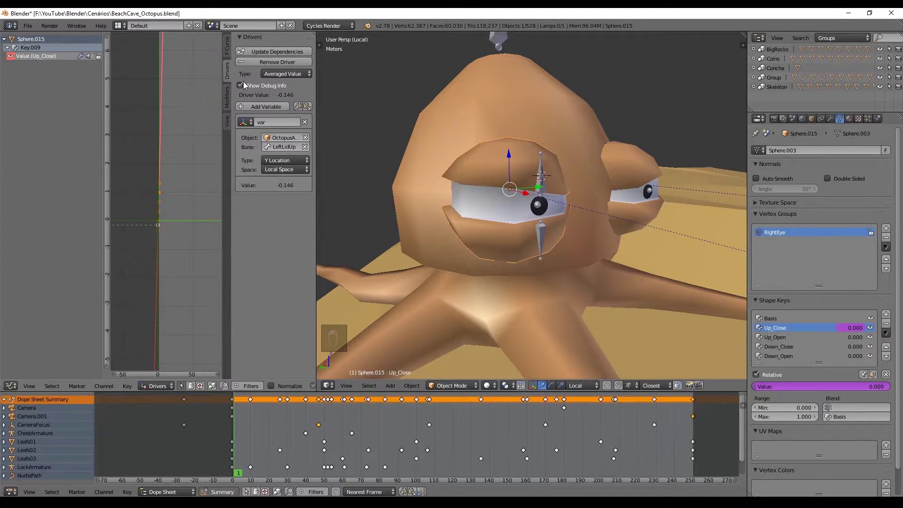
click(280, 50)
Try moving the LeftLidUp bone along its local Y axis, undo the move and reselect the right eye.
right_click(544, 171)
key(g)
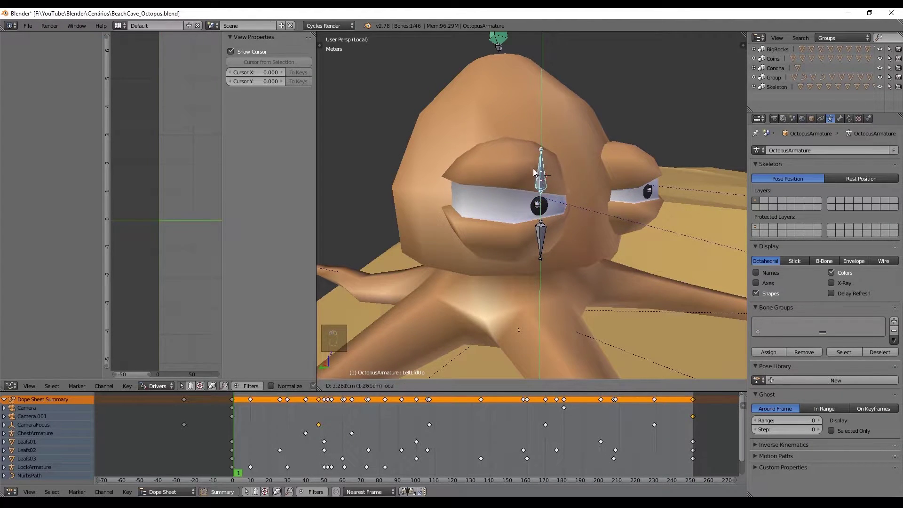
key(ctrl+z)
right_click(501, 172)
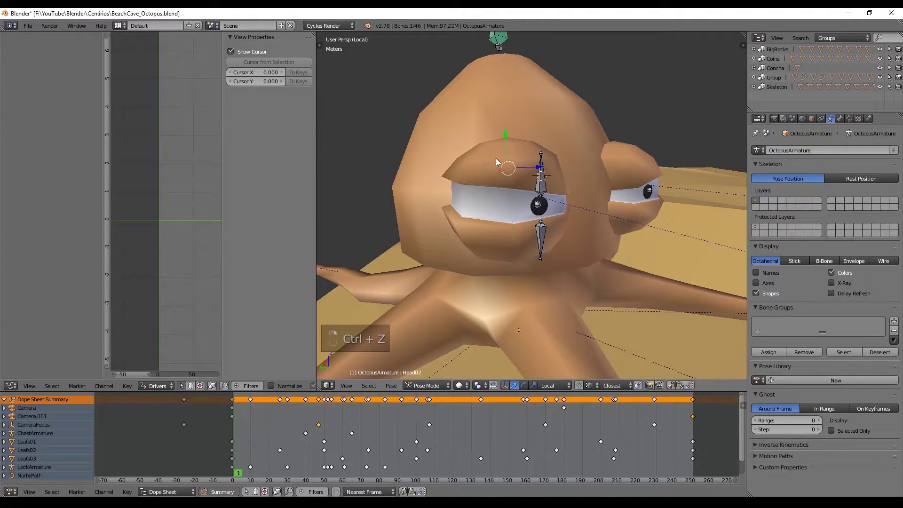
right_click(504, 162)
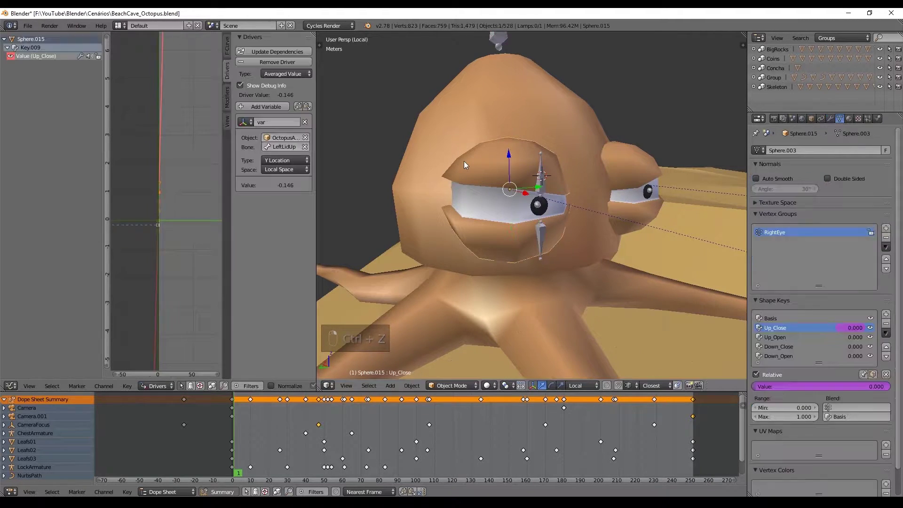
Adjust the value of the frame 0 keyframe on the Up_Close driver curve.
scroll(169, 210, up, 11)
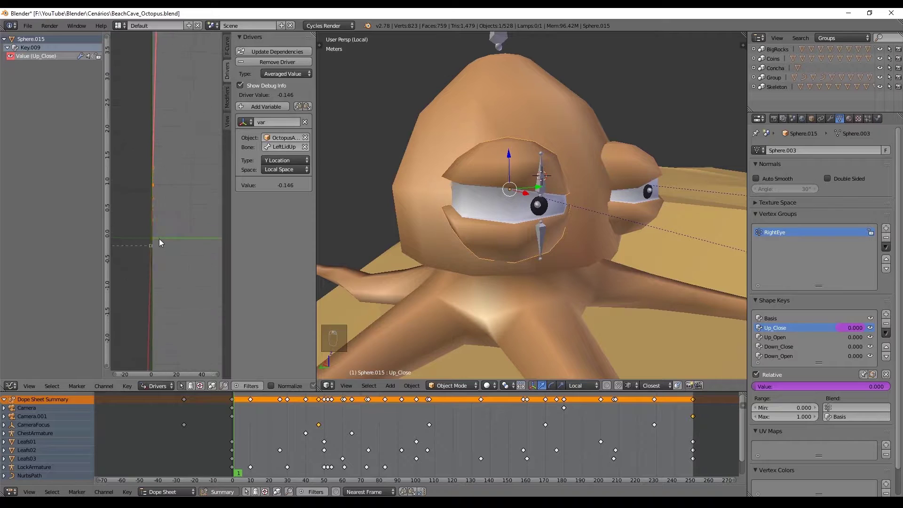
middle_drag(158, 240, 187, 252)
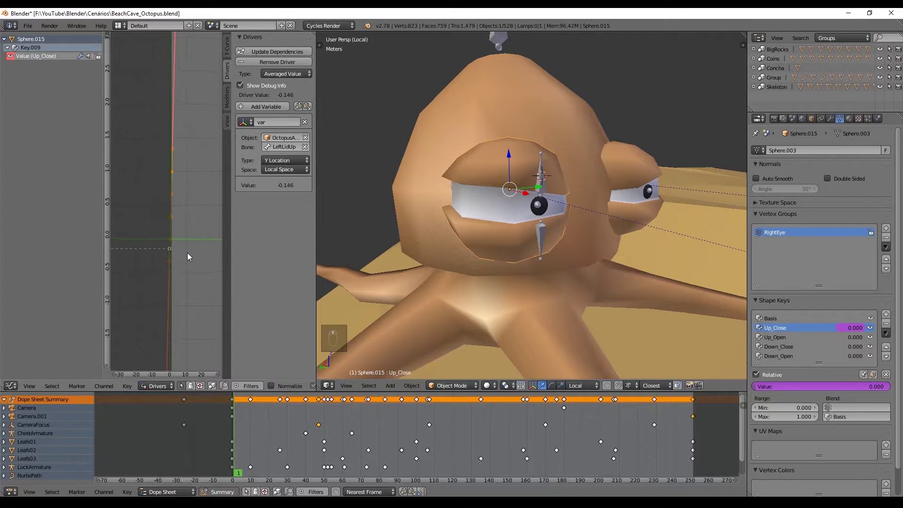
ctrl+middle_drag(216, 374, 172, 328)
key(Home)
scroll(168, 254, up, 3)
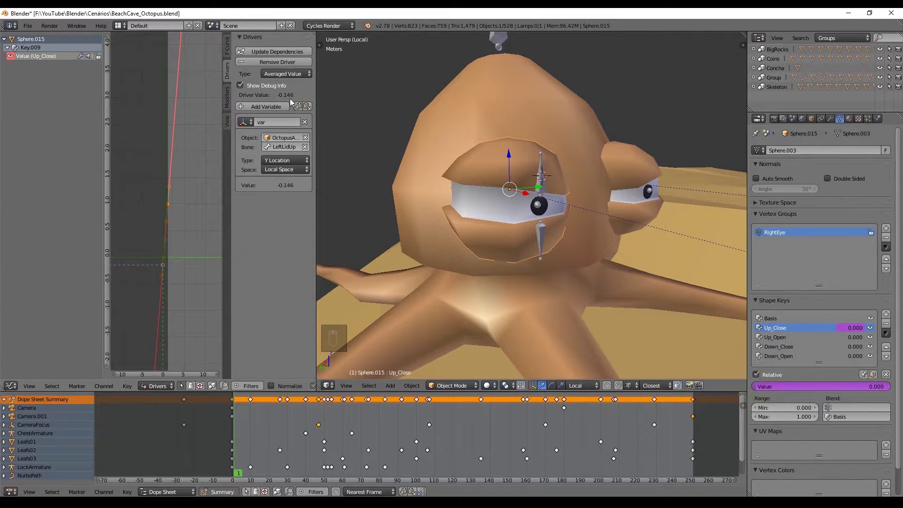
click(227, 46)
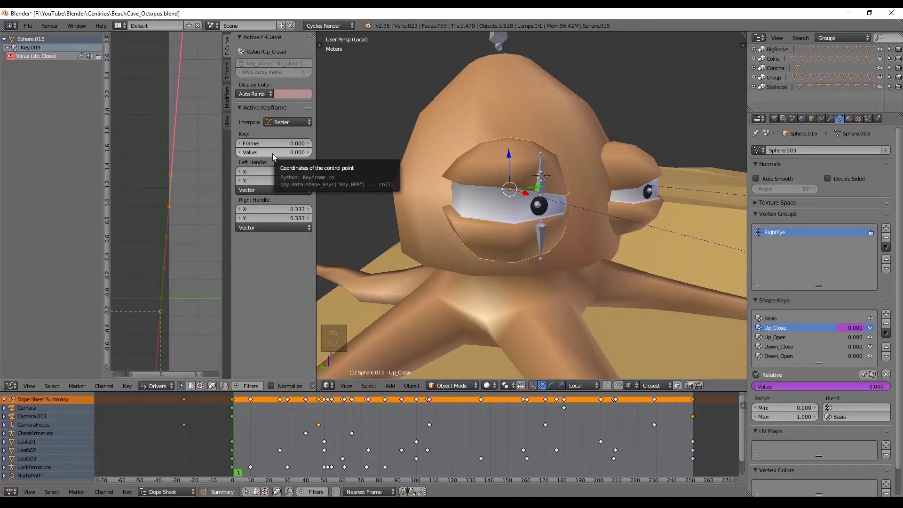
key(ctrl+z)
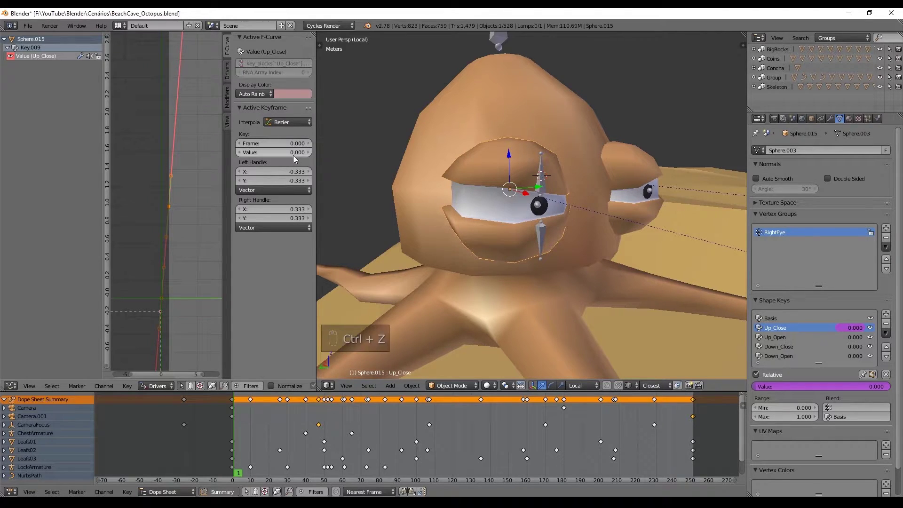
drag(274, 152, 315, 152)
Test the upper eyelid by moving the LeftLidUp bone downward, and undo the move.
right_click(541, 175)
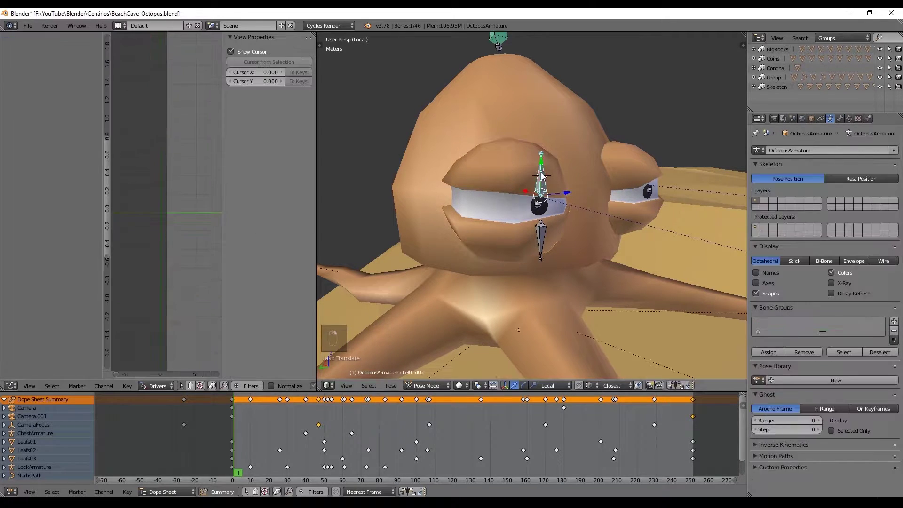
key(g)
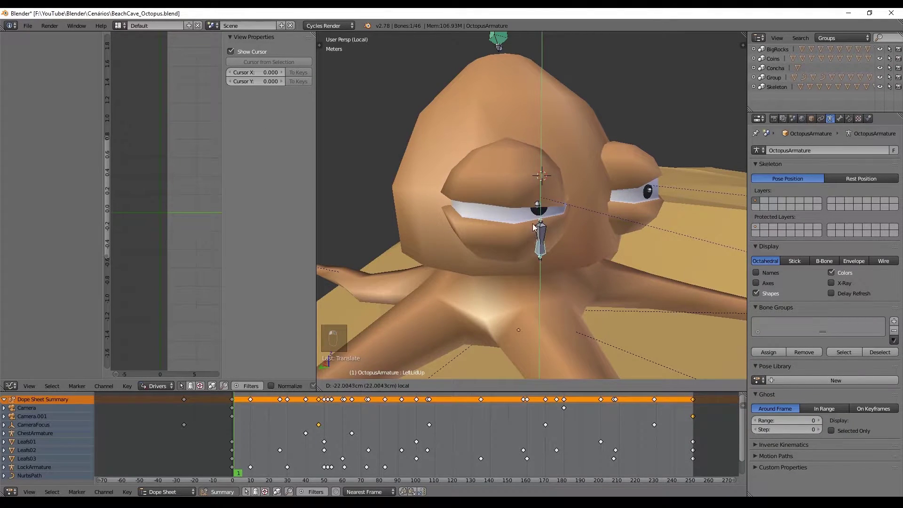
click(541, 172)
key(ctrl+z)
key(ctrl+z)
key(ctrl+z)
key(ctrl+z)
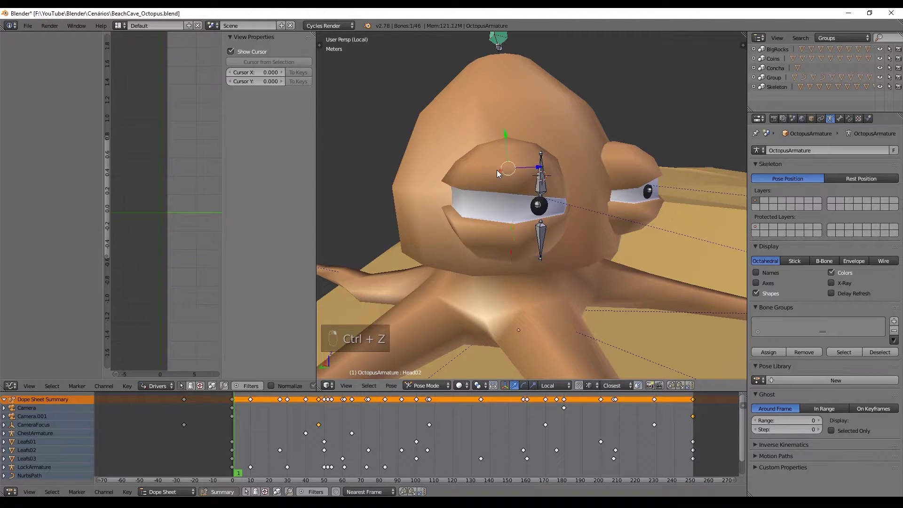
Lower the frame 1 keyframe of the Up_Close driver curve and set its value to -1.
key(g)
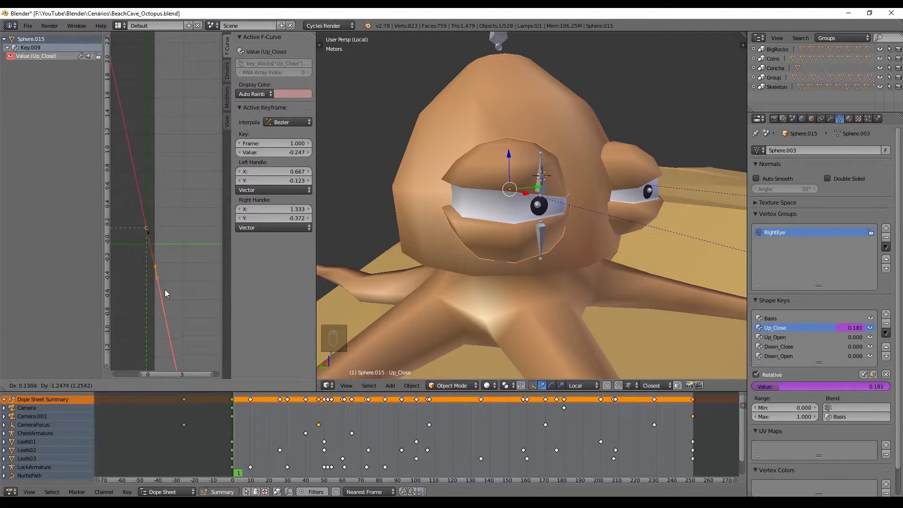
click(162, 357)
click(290, 152)
text(-1)
key(Return)
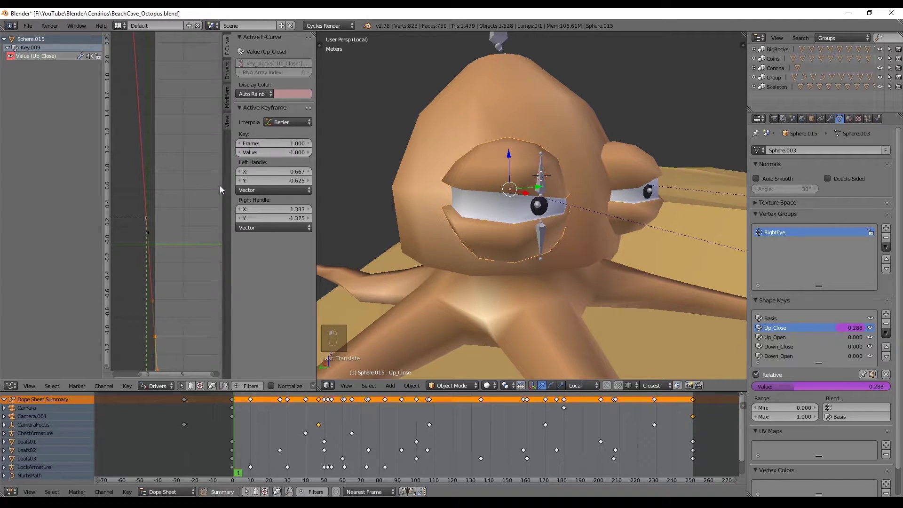
Test the inverted Up_Close driver by moving the LeftLidUp bone, and undo back to the selected right eye.
middle_drag(144, 216, 157, 185)
right_click(540, 173)
mouse_move(541, 163)
mouse_down()
mouse_move(541, 239)
mouse_move(541, 163)
mouse_up()
key(ctrl+z)
key(ctrl+z)
key(ctrl+z)
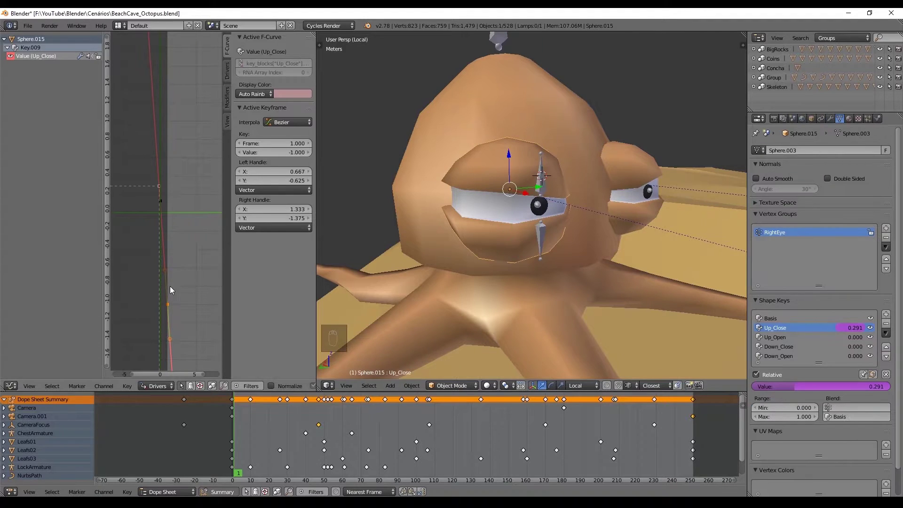
key(ctrl+z)
key(ctrl+z)
key(ctrl+z)
key(ctrl+z)
key(ctrl+z)
key(ctrl+z)
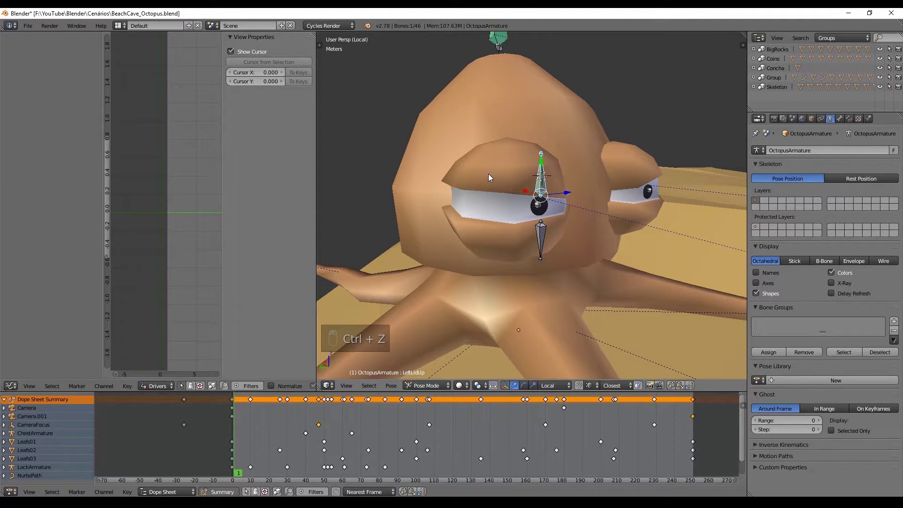
key(ctrl+z)
key(ctrl+z)
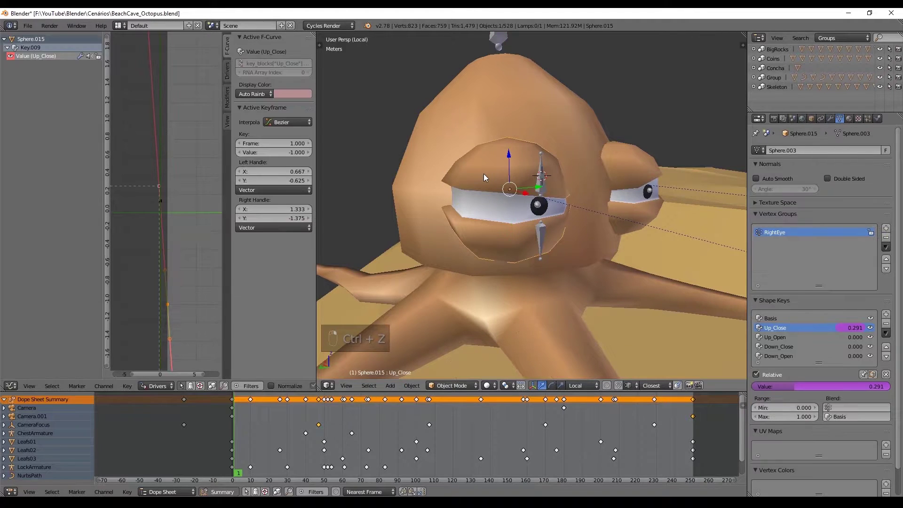
Add a single, manually created driver to the right eye's Up_Open shape key value.
click(819, 338)
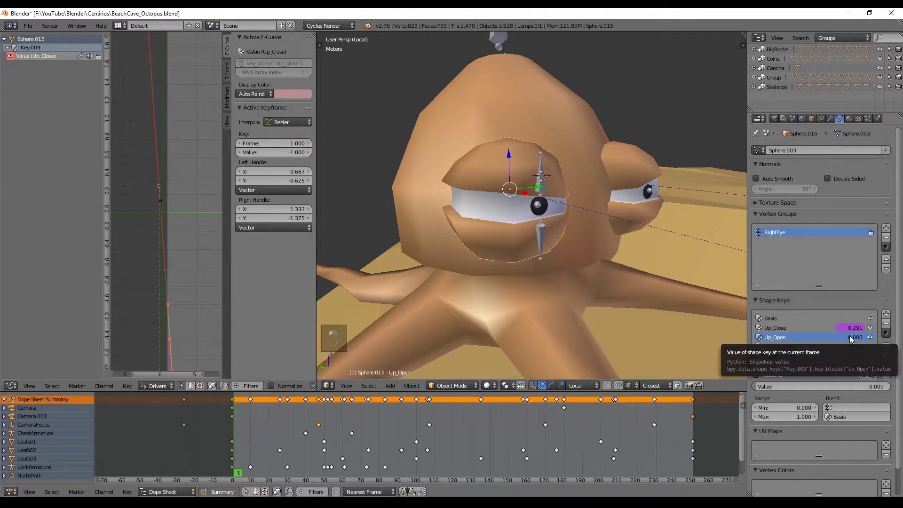
right_click(832, 328)
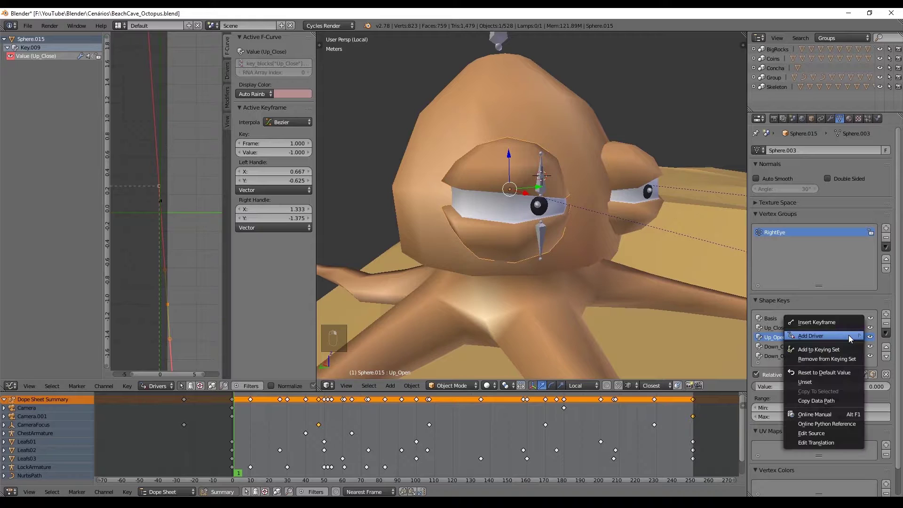
mouse_move(843, 335)
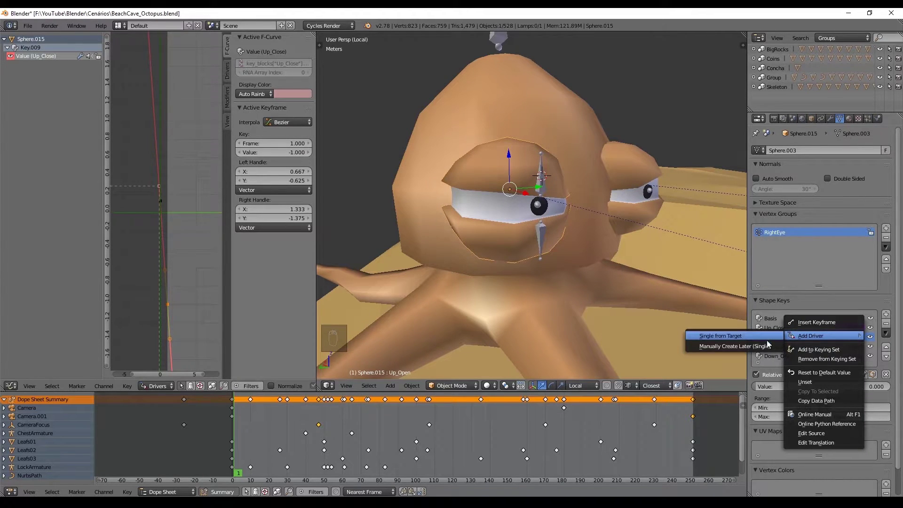
click(743, 346)
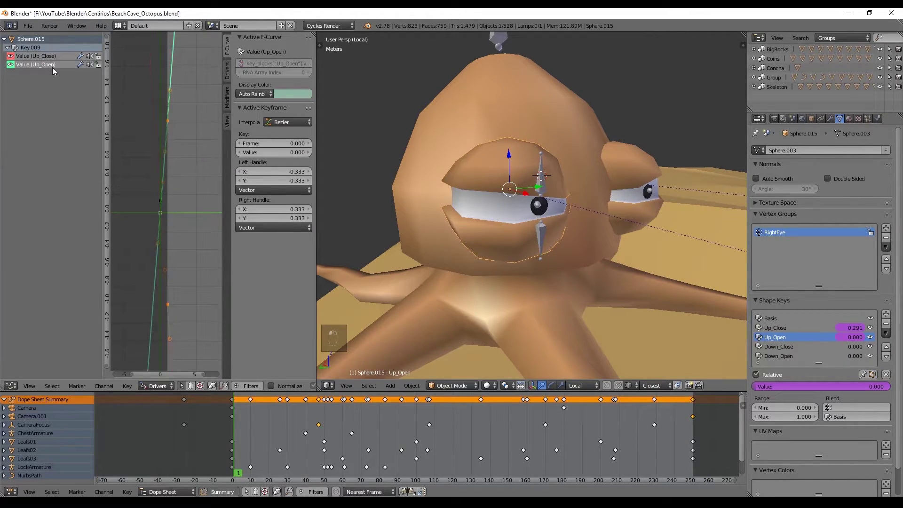
Set the Up_Open driver's type to Averaged Value and its variable's object to OctopusArmature.
click(228, 72)
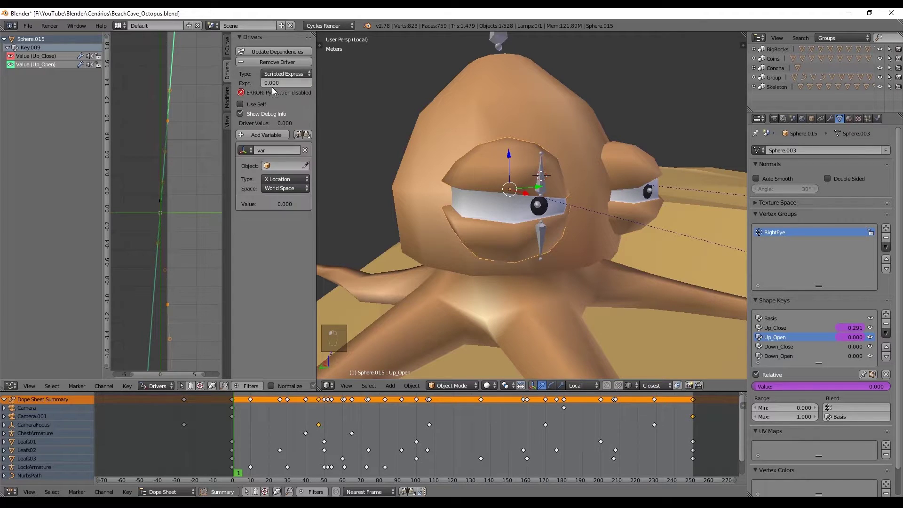
click(285, 74)
click(287, 86)
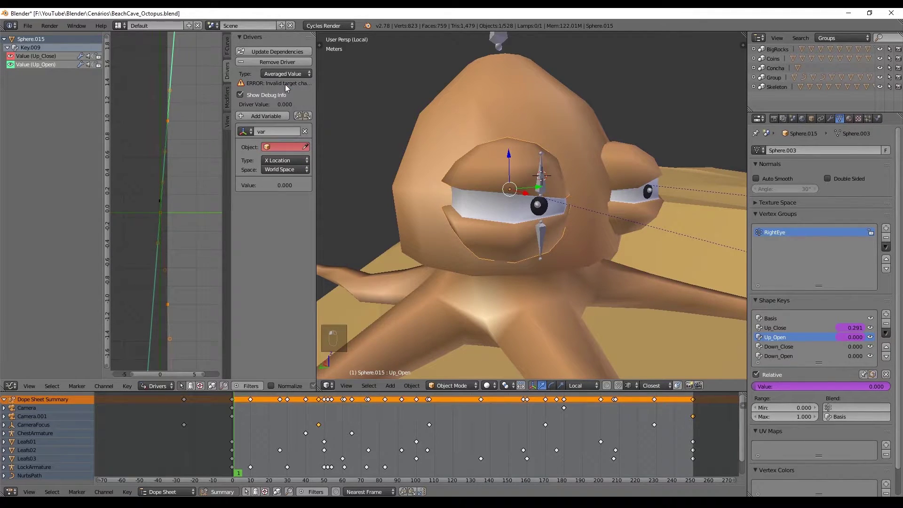
click(280, 147)
text(arm)
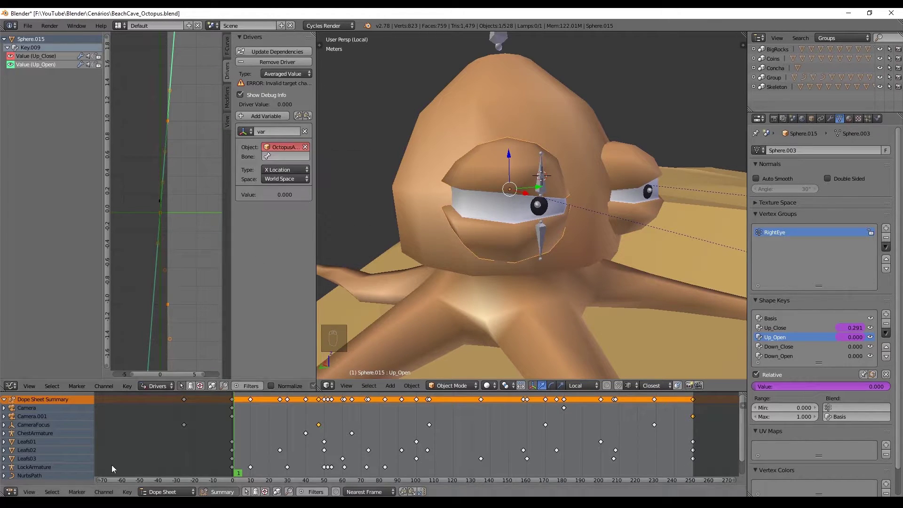
Set the Up_Open driver variable to the LeftLidUp bone's Y Location in Local Space.
click(280, 155)
text(lef)
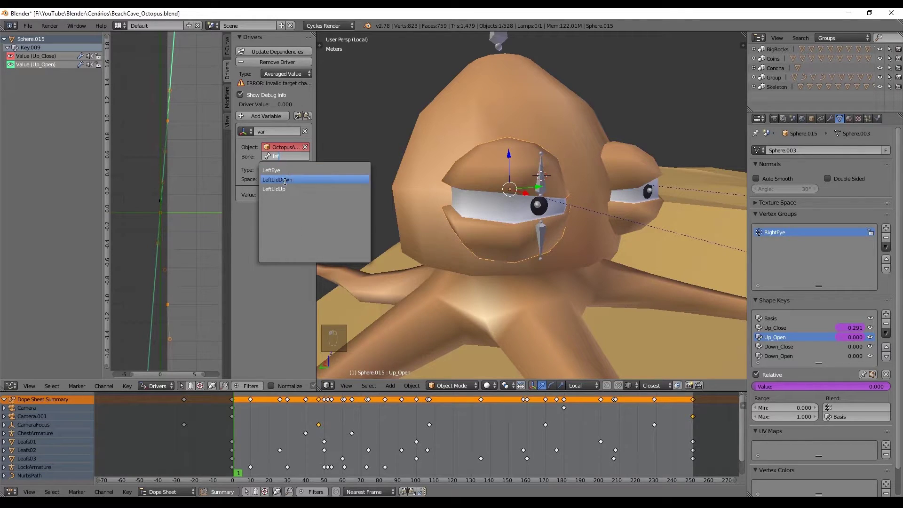
click(286, 190)
click(288, 174)
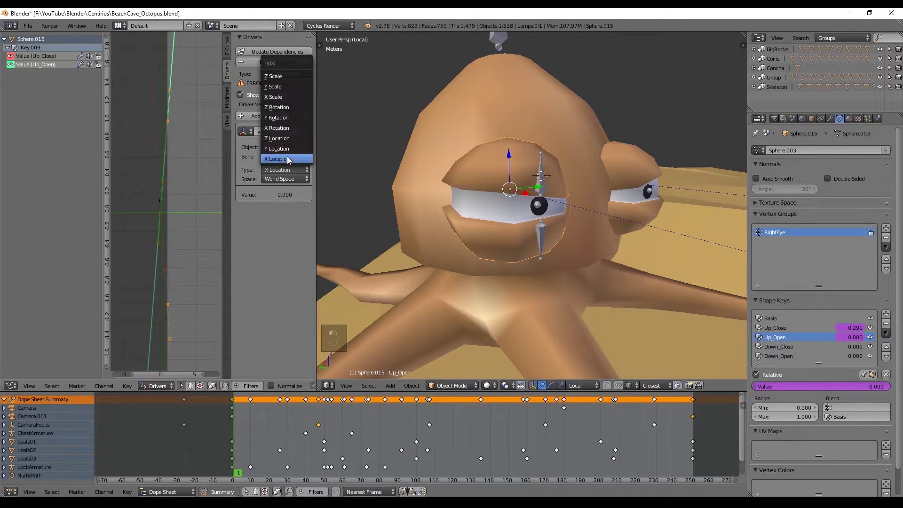
click(290, 152)
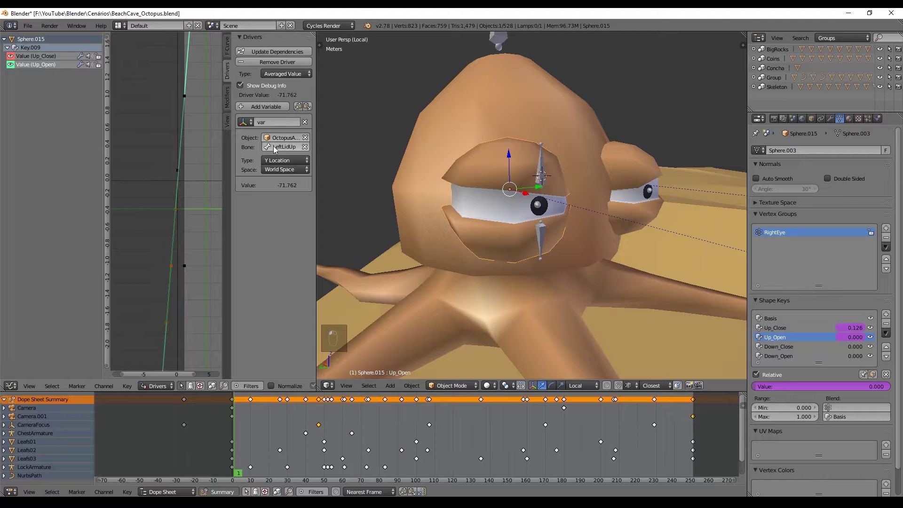
click(284, 169)
click(281, 144)
Compare the Up_Close and Up_Open driver curves and show the Up_Open curve's F-Curve properties.
middle_drag(191, 233, 192, 205)
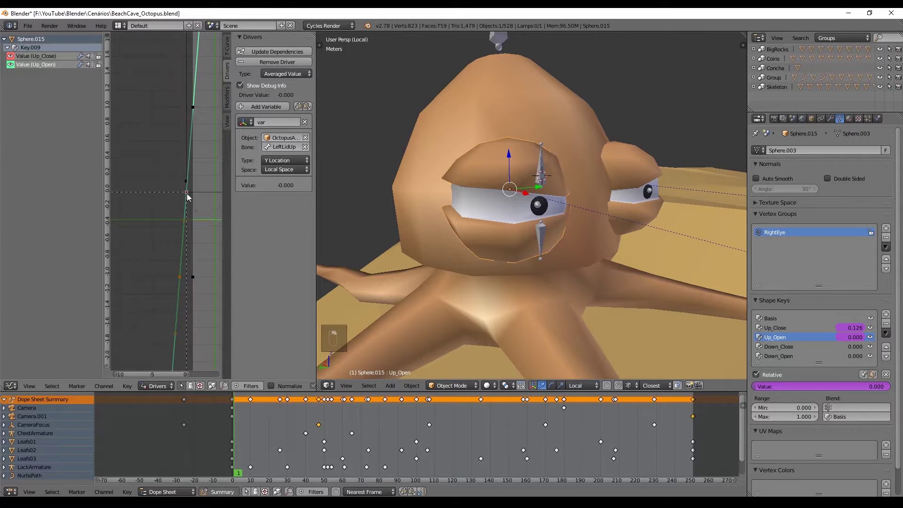
click(47, 57)
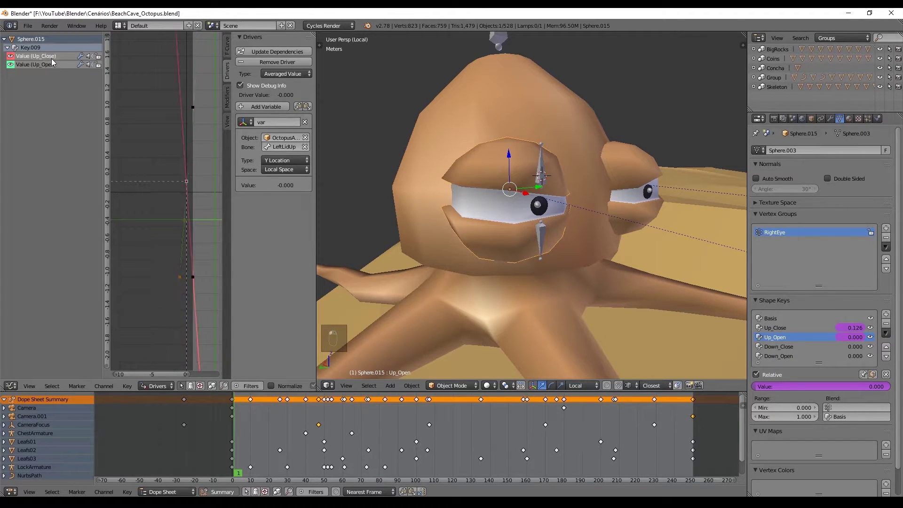
click(36, 64)
click(227, 45)
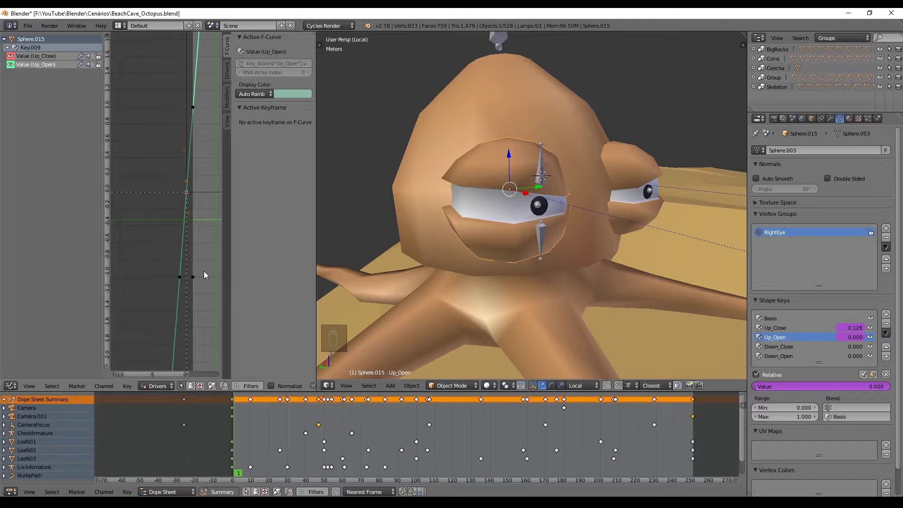
Test both upper-lid drivers by moving LeftLidUp along its local Y axis, clear its location and reselect the right eye.
right_click(546, 165)
key(g)
key(y)
key(y)
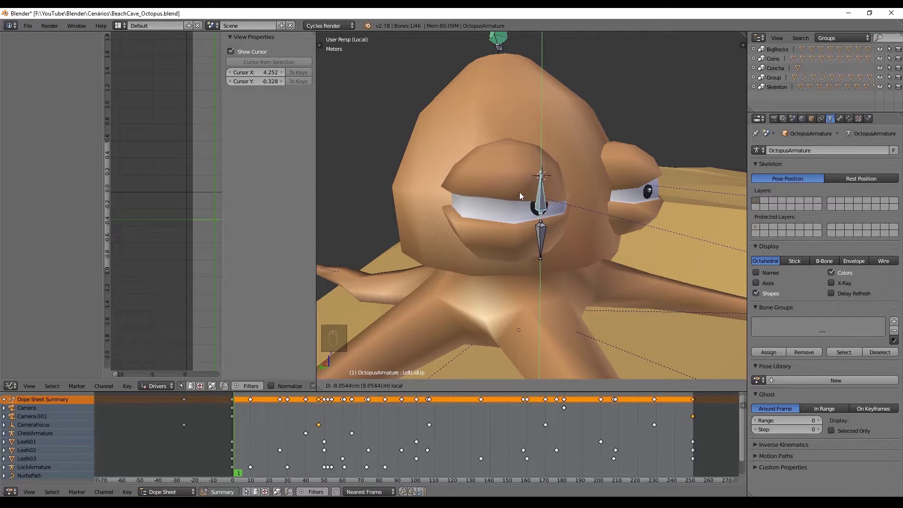
click(535, 157)
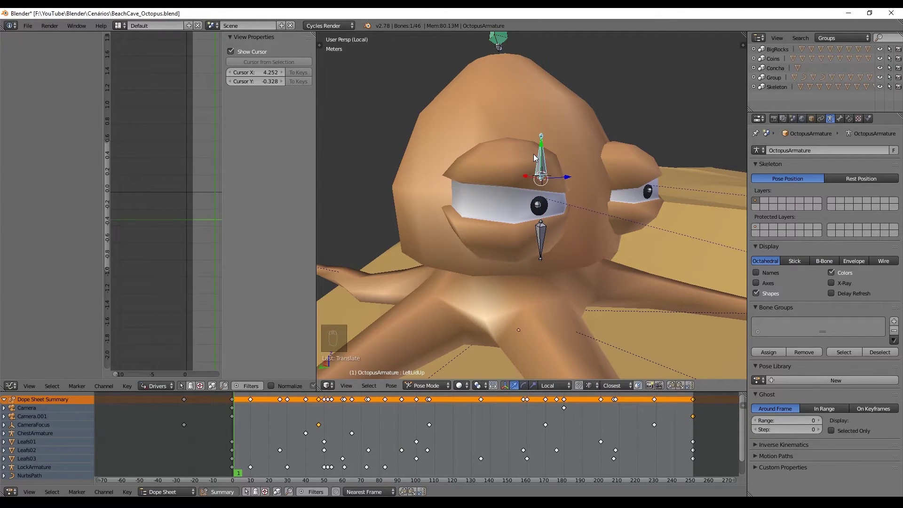
key(alt+g)
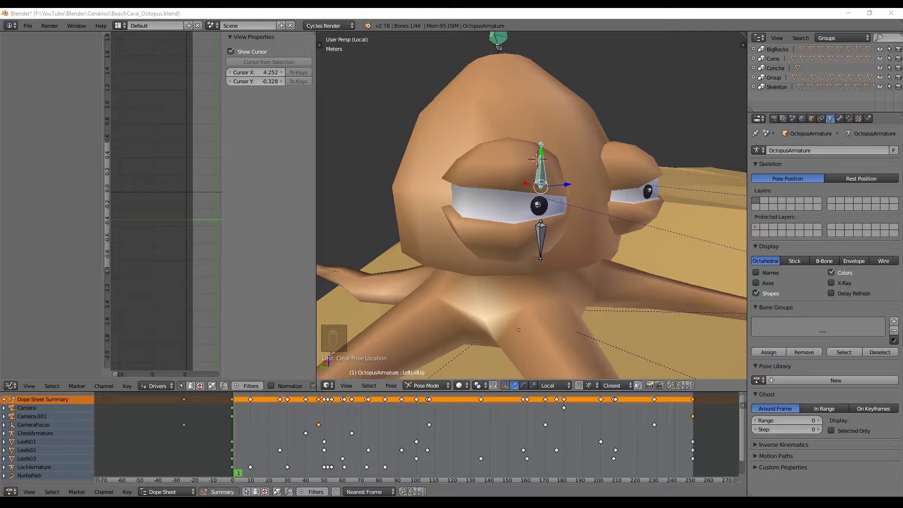
key(ctrl+Tab)
right_click(472, 169)
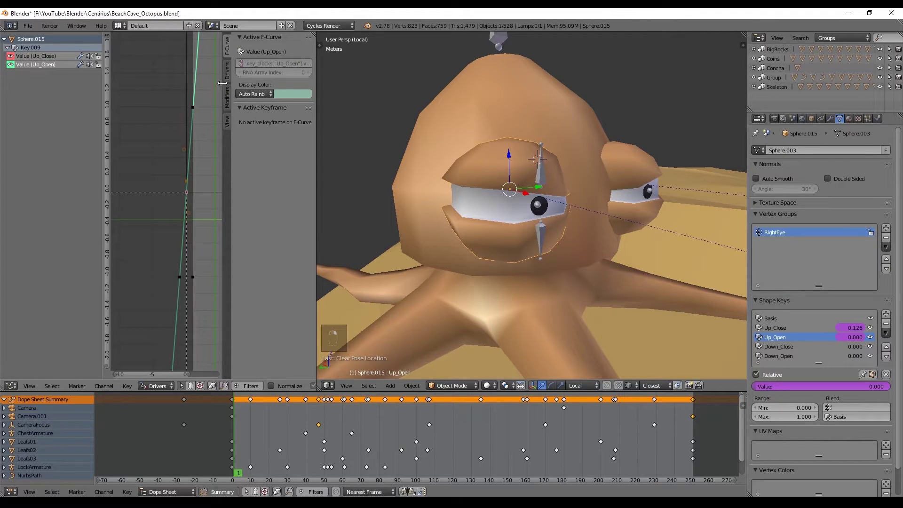
Add a Generator modifier to the Up_Open driver curve and set its x coefficient to 3.
click(228, 97)
click(263, 52)
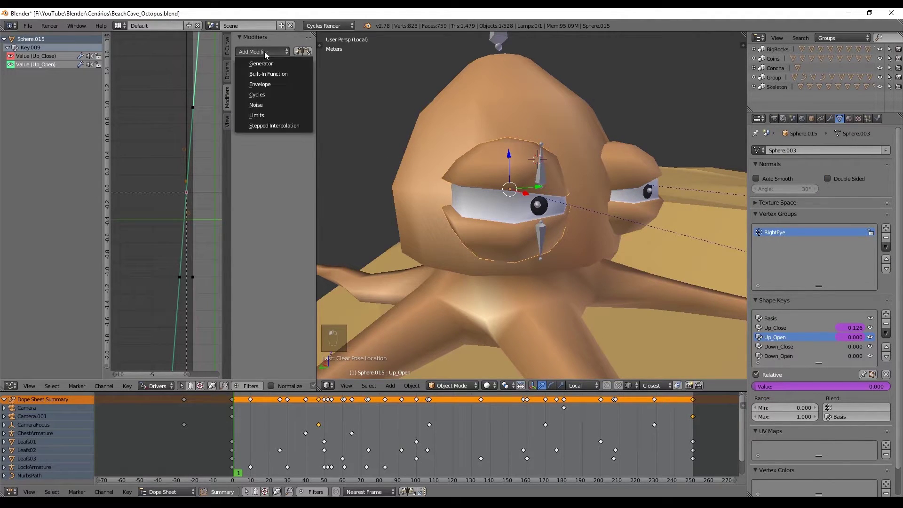
click(264, 61)
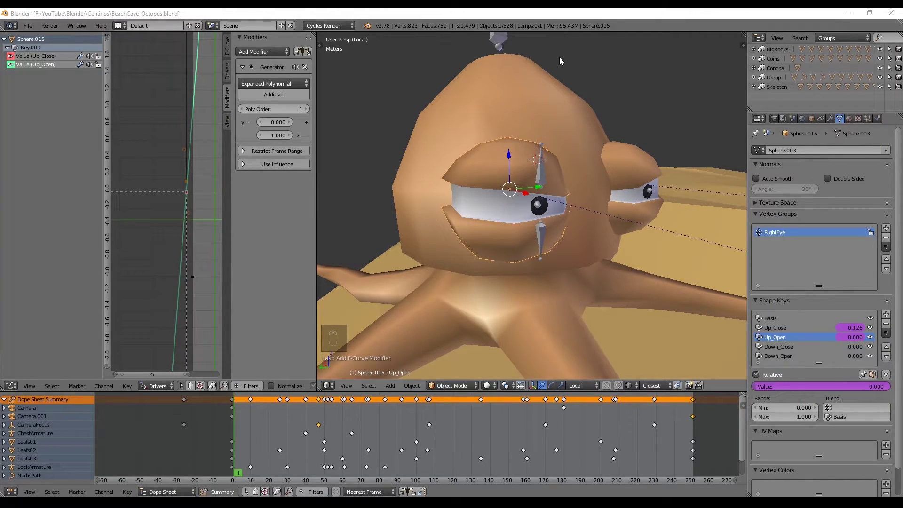
click(278, 134)
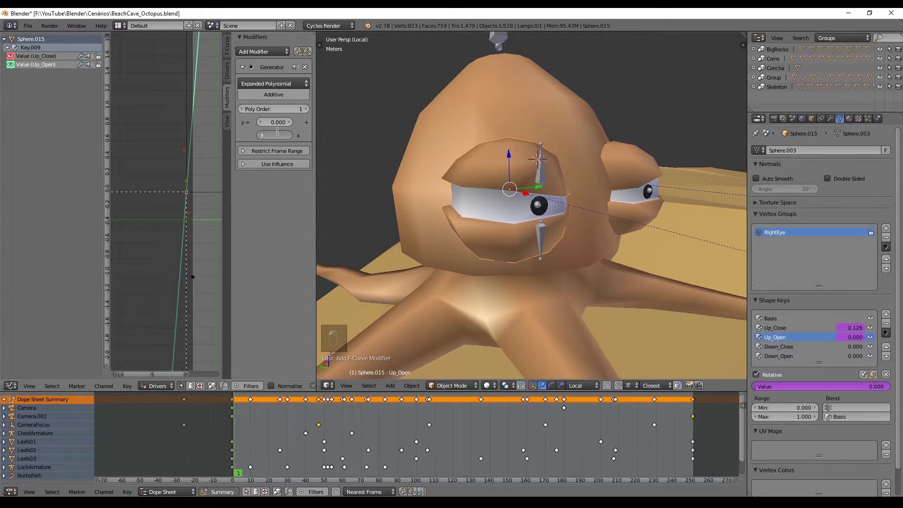
text(3)
key(Return)
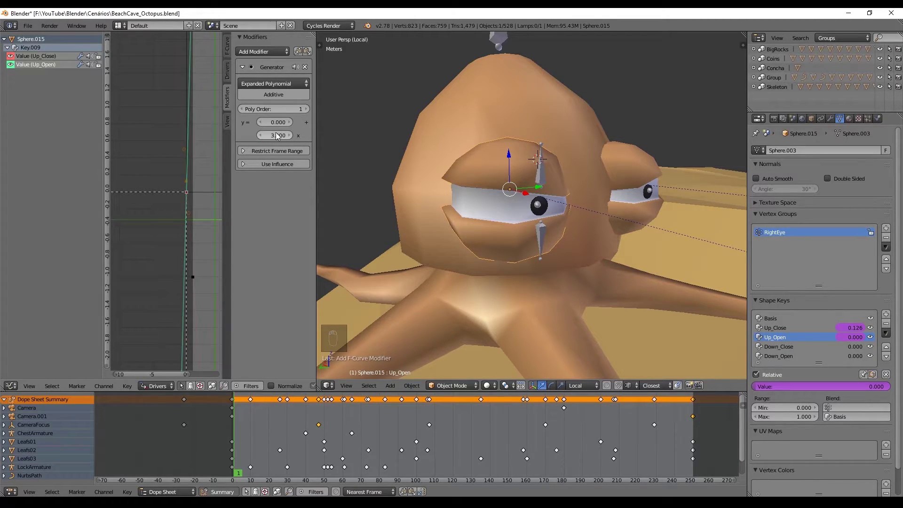
Test the stronger Up_Open response by moving the LeftLidUp bone along its local Y axis, and undo the move.
right_click(541, 162)
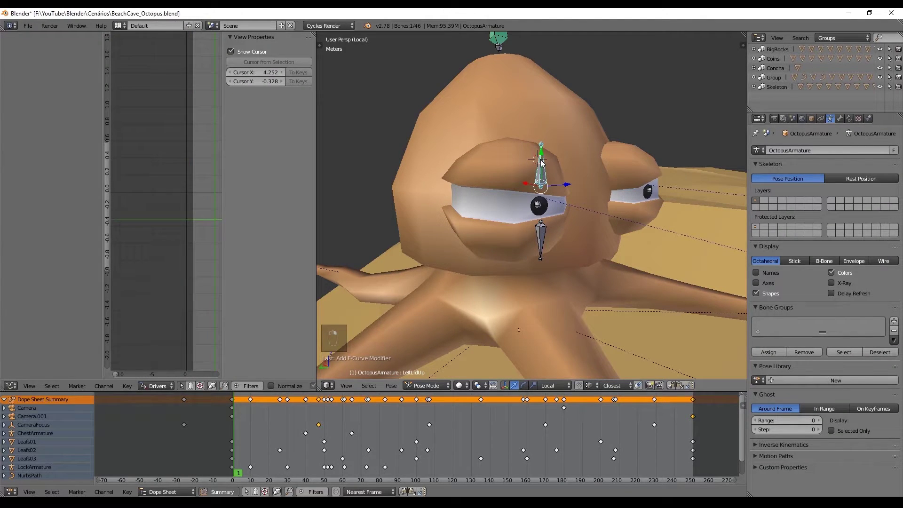
key(g)
key(y)
key(y)
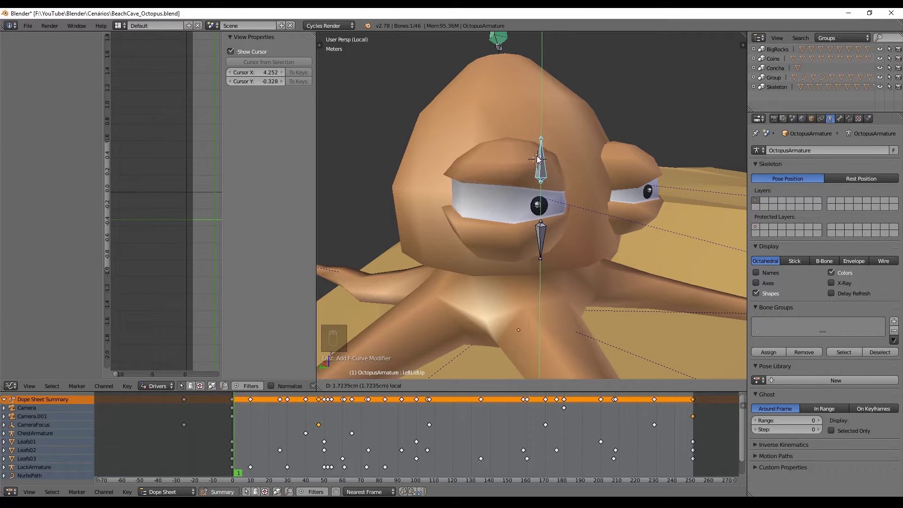
click(530, 180)
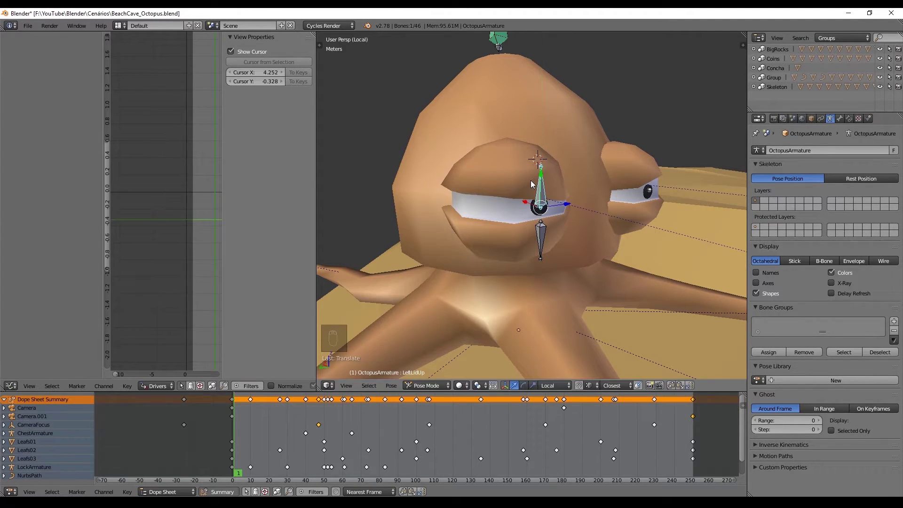
key(ctrl+z)
key(ctrl+z)
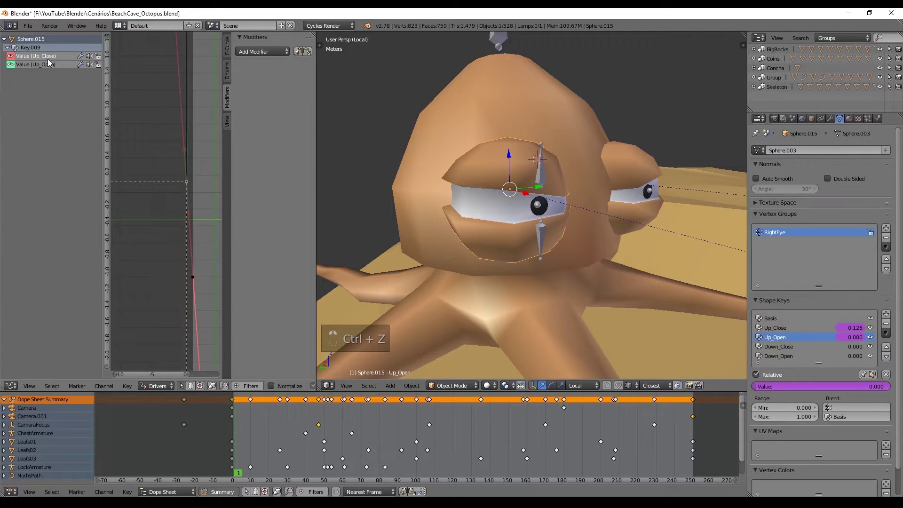
Add a Generator modifier to the Up_Close driver curve and set its x coefficient to -3.
click(256, 51)
click(258, 62)
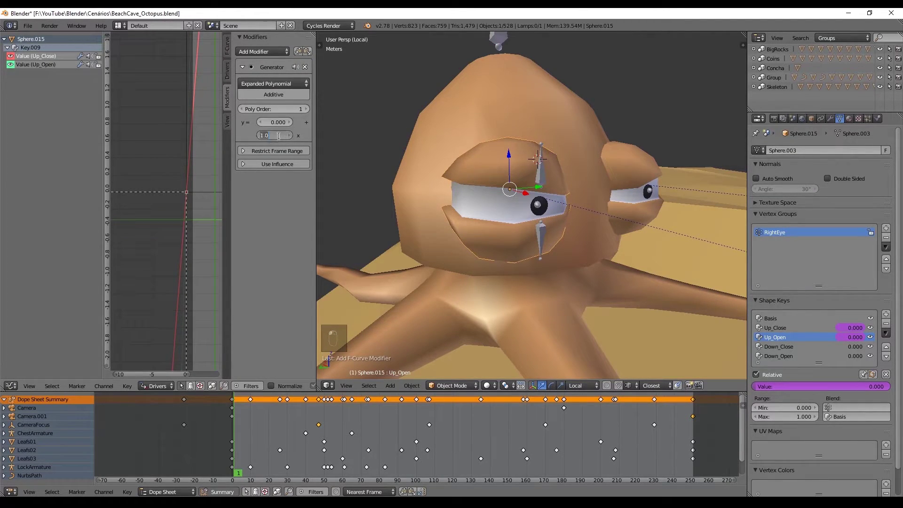
text(-3)
key(Return)
mouse_move(272, 137)
mouse_down()
mouse_move(301, 137)
mouse_move(269, 137)
mouse_up()
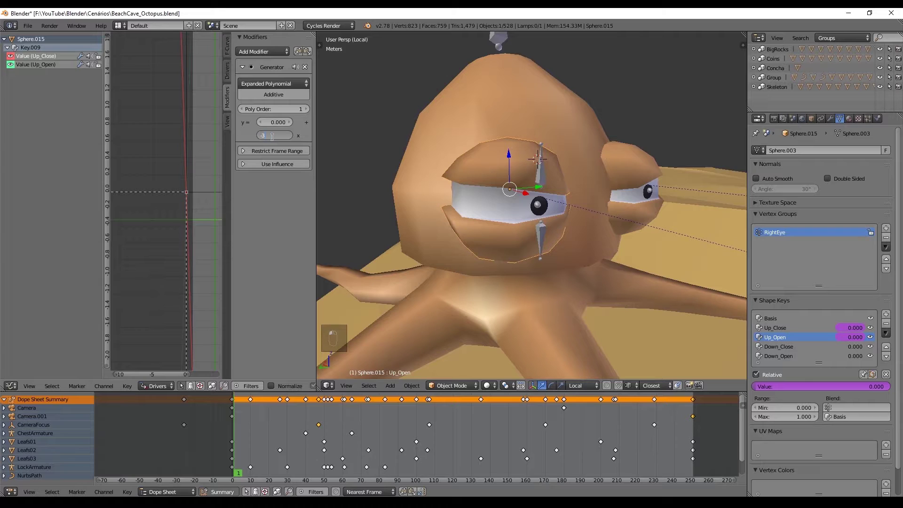
key(Return)
Clear the LeftLidUp bone's location, show its transform values and add a Limit Location constraint to it.
right_click(539, 164)
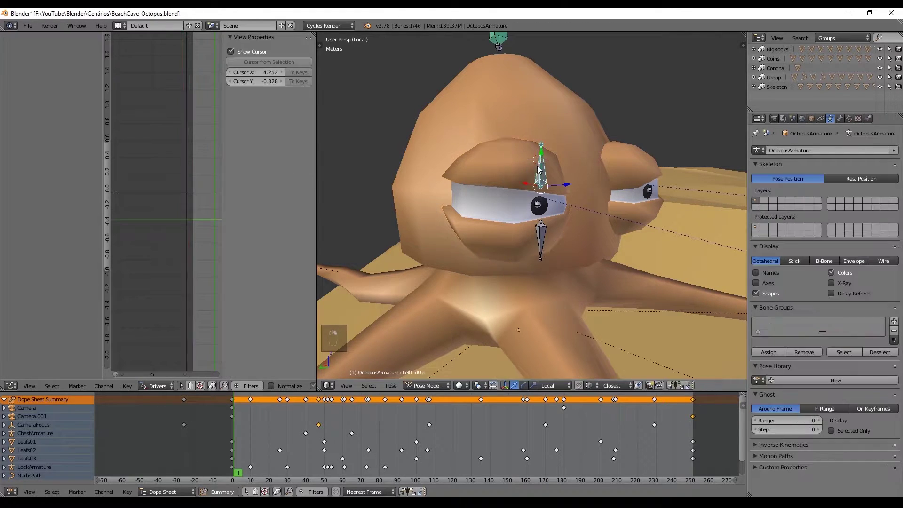
key(alt+g)
key(n)
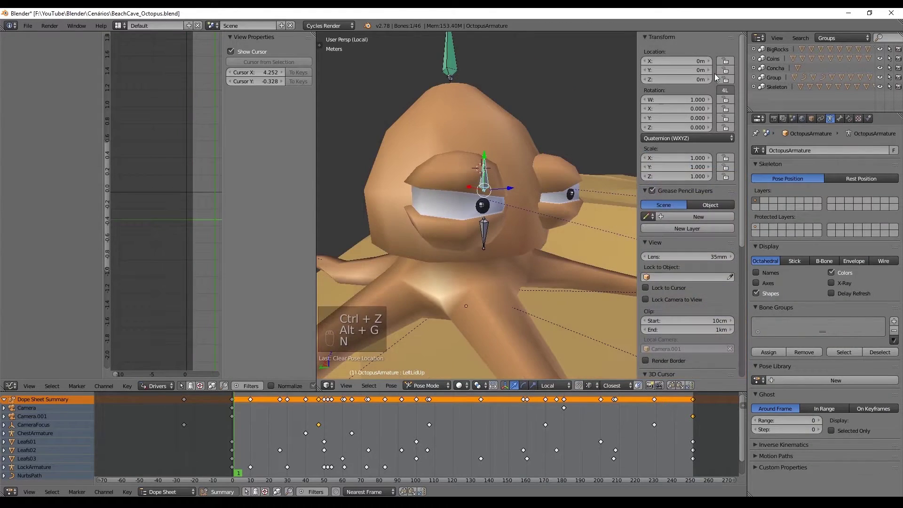
click(849, 119)
click(806, 150)
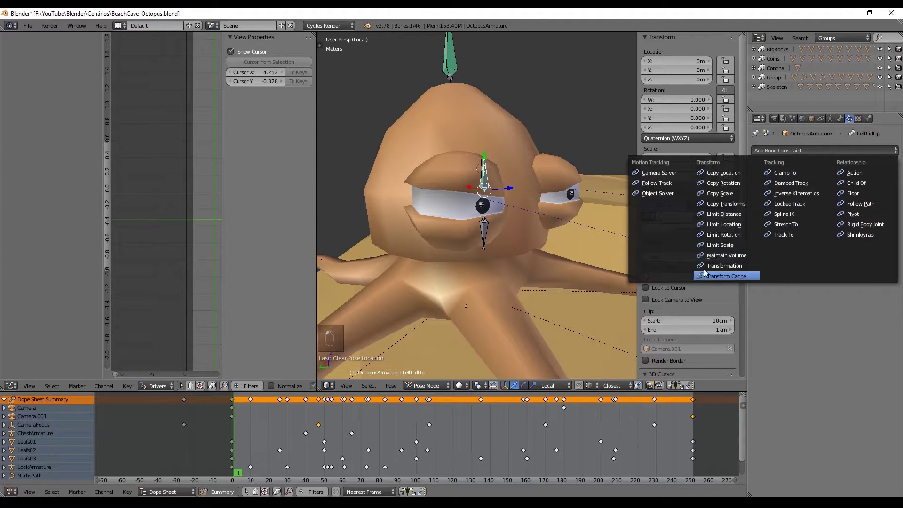
click(724, 224)
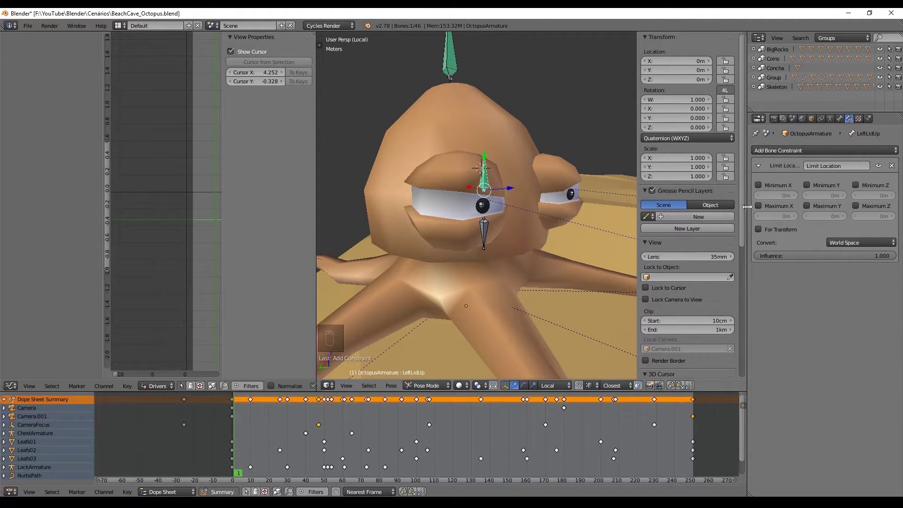
Limit LeftLidUp's minimum and maximum X and Z to 0 m, with the constraint converted to Local Space.
click(777, 187)
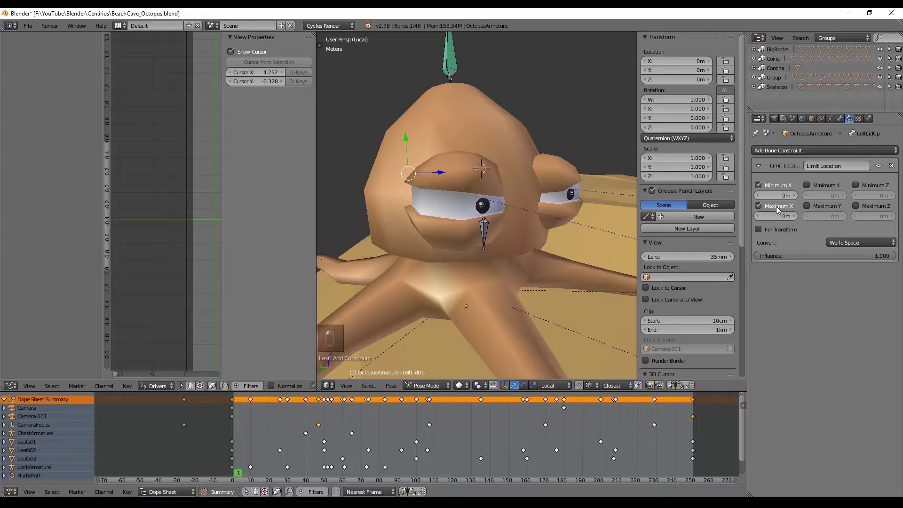
click(776, 206)
click(848, 243)
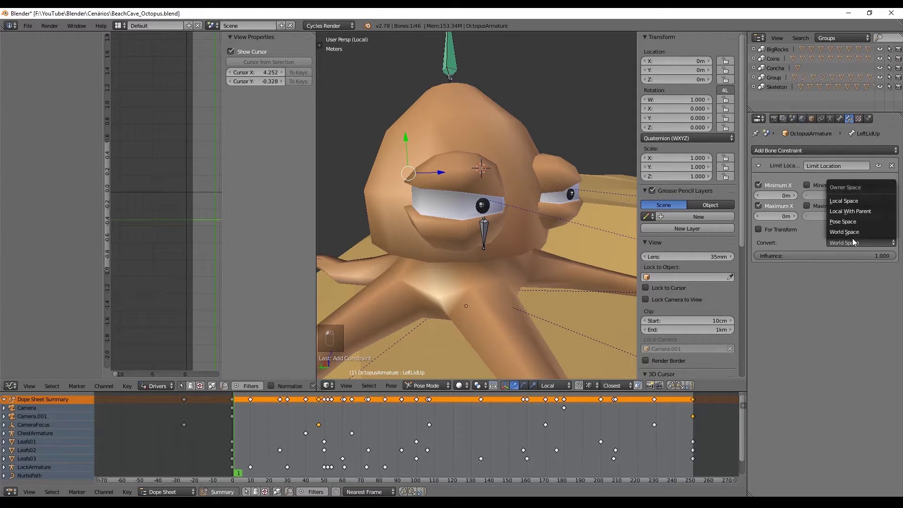
click(862, 208)
click(840, 245)
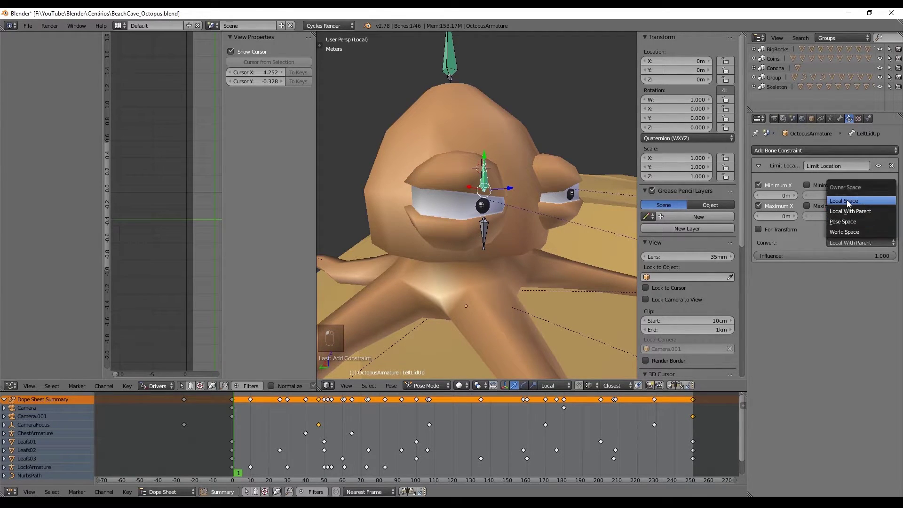
click(846, 220)
click(855, 185)
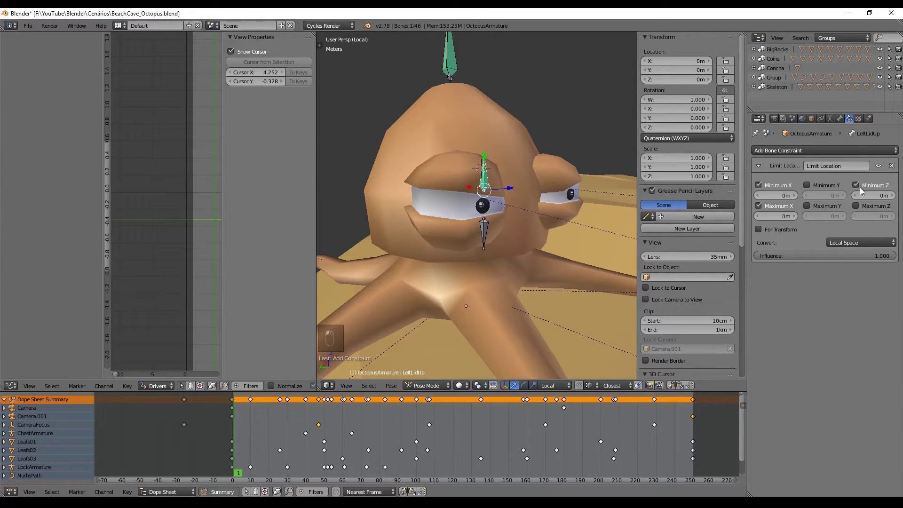
click(855, 206)
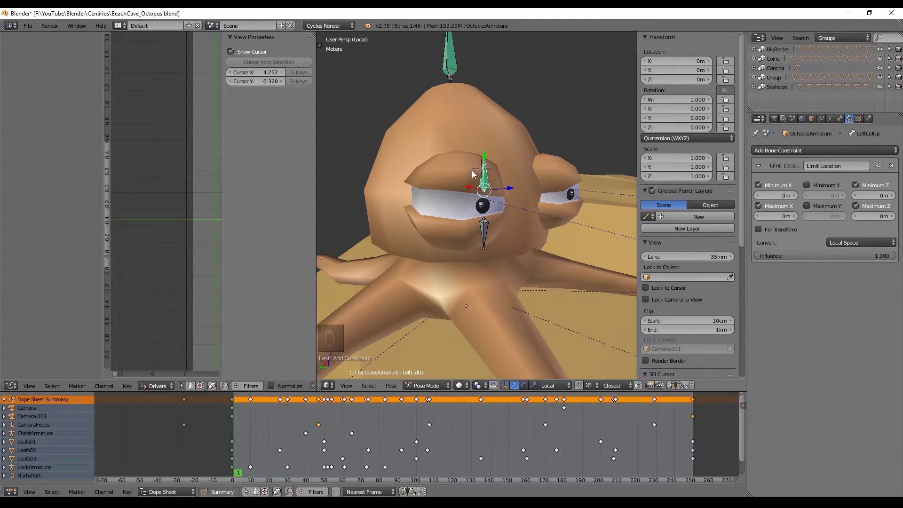
Raise LeftLidUp to about 41 cm on its local Y axis and set the constraint's Maximum Y to 40 cm.
drag(484, 170, 498, 146)
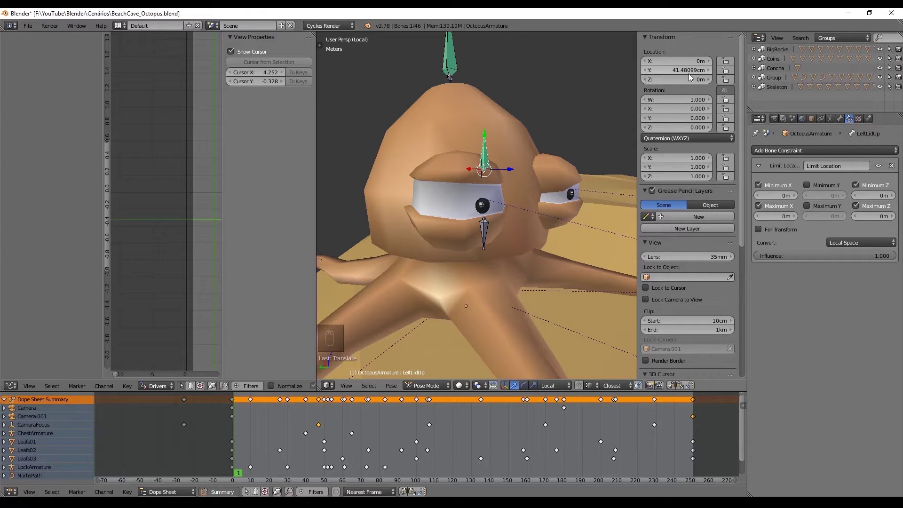
click(807, 206)
click(829, 217)
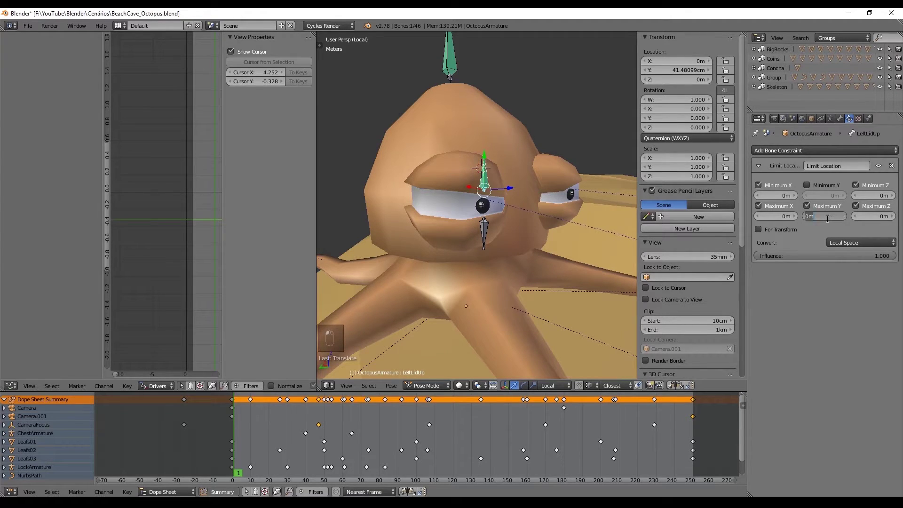
text(.4)
key(Return)
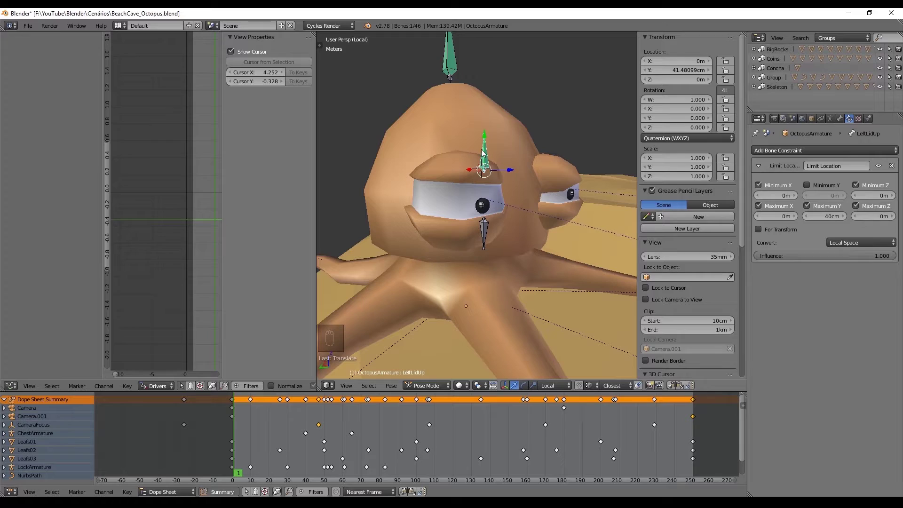
Lower LeftLidUp to about -36 cm on its local Y axis and enable the constraint's Minimum Y limit.
key(g)
key(y)
key(y)
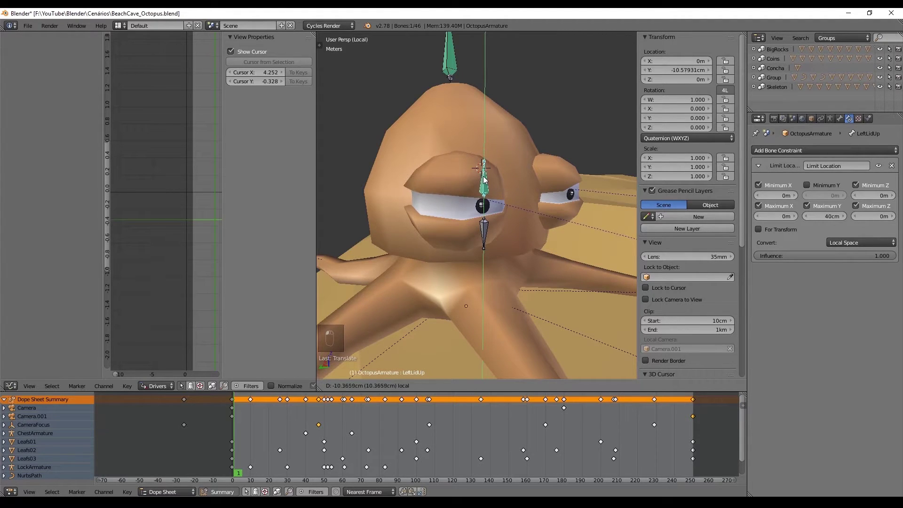
click(484, 200)
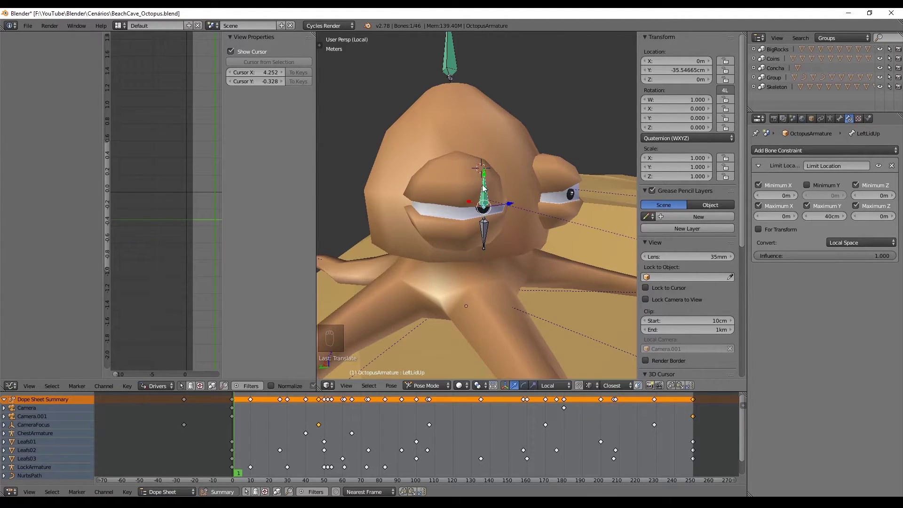
click(811, 187)
click(827, 195)
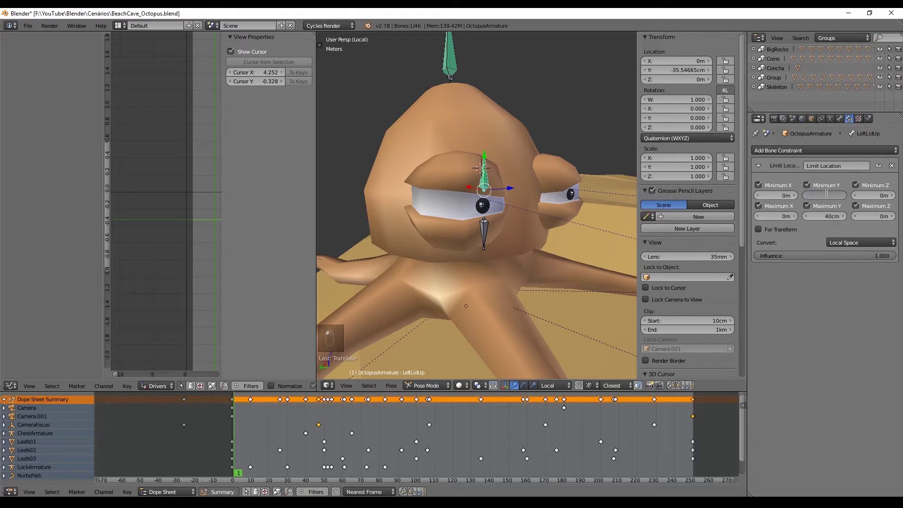
key(Return)
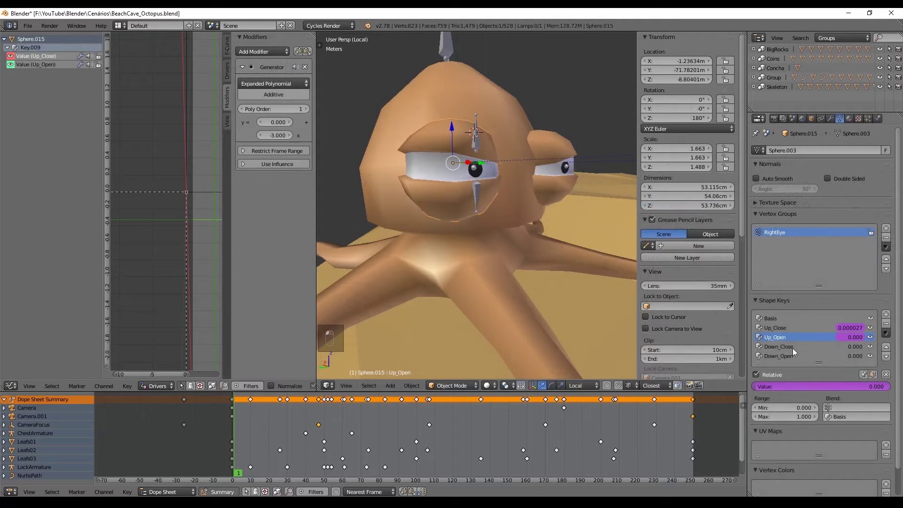
Add a single driver for manual setup to the right eye's Down_Close shape key value.
click(791, 348)
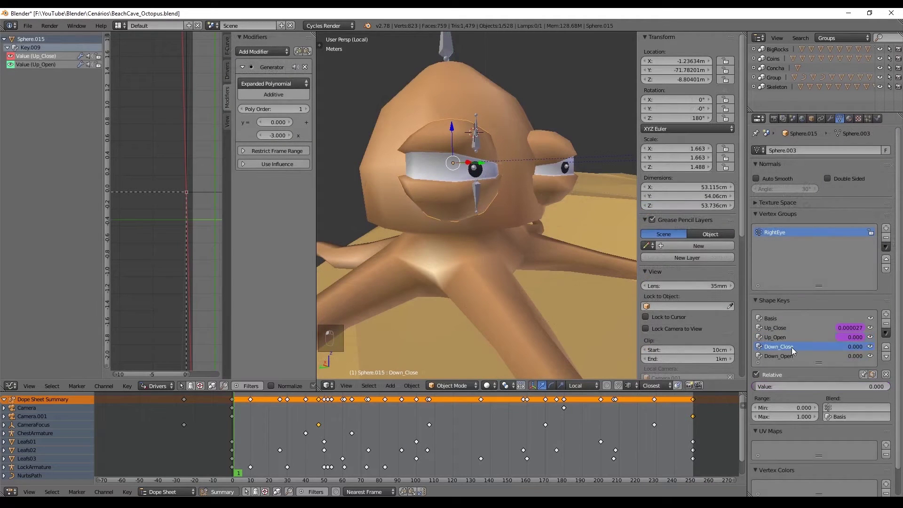
right_click(797, 346)
right_click(847, 348)
mouse_move(848, 348)
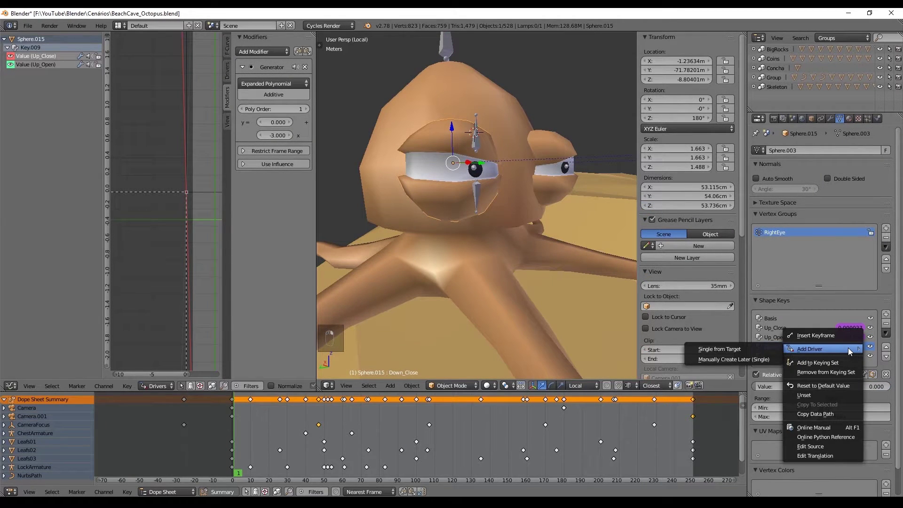
click(762, 358)
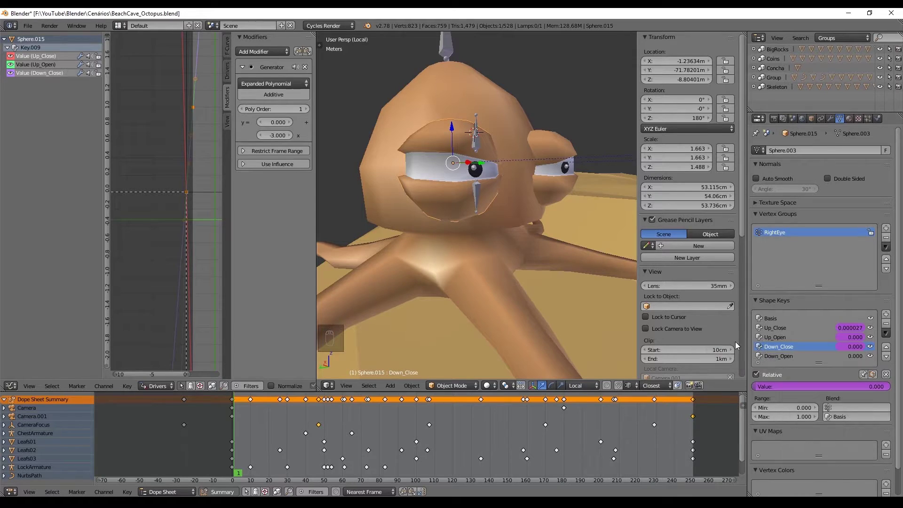
Set the Down_Close driver's type to Averaged Value and its variable's object to OctopusArmature.
click(32, 74)
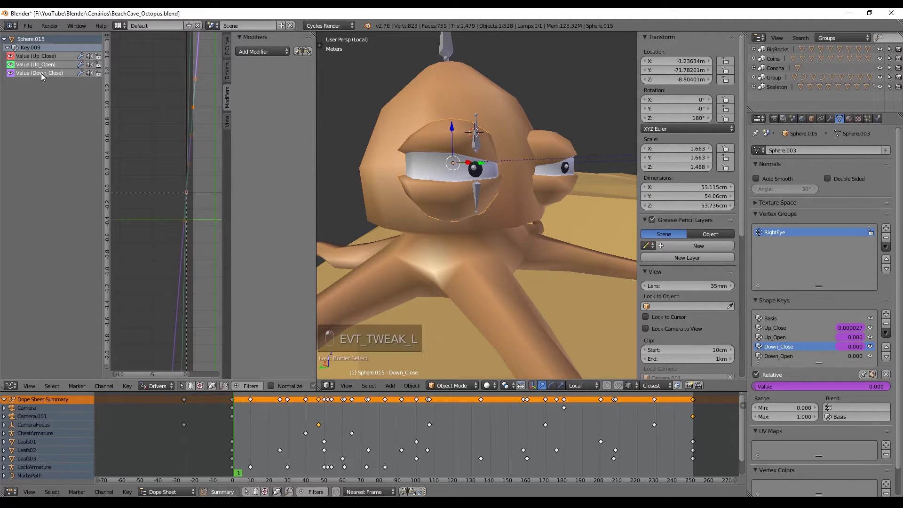
click(56, 57)
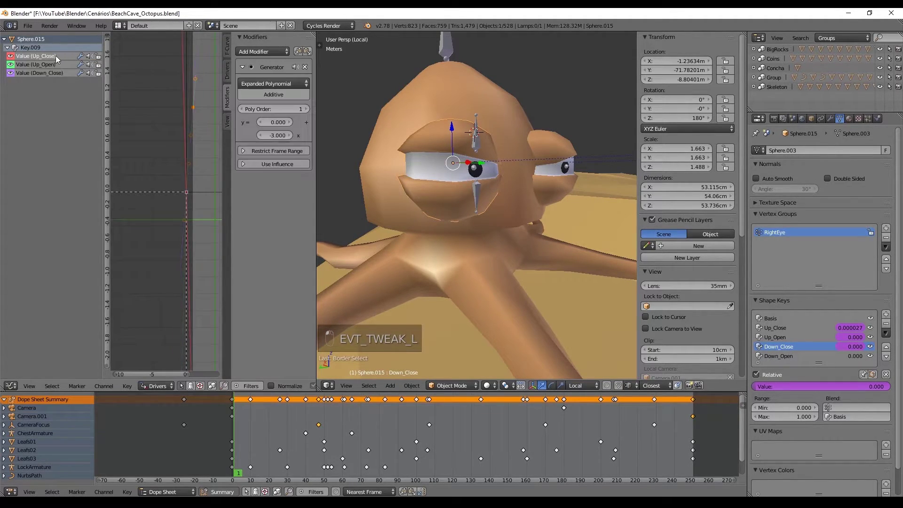
click(41, 73)
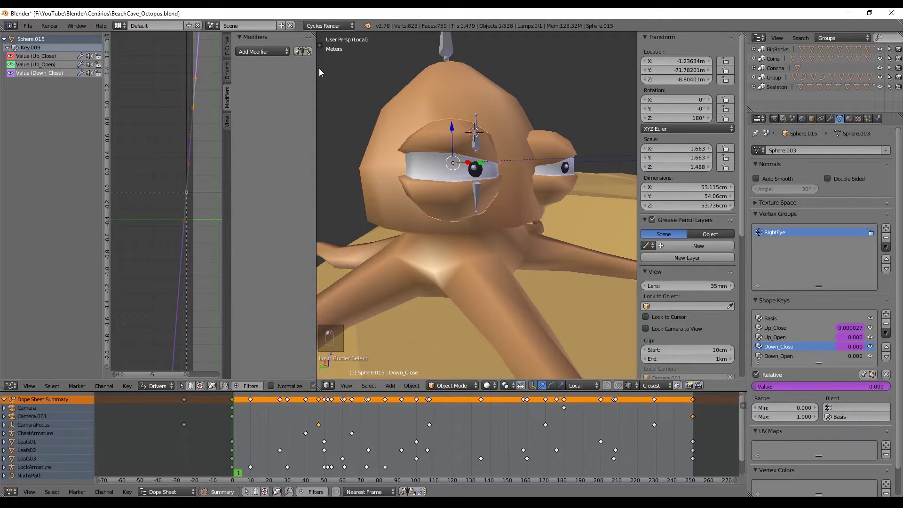
click(227, 72)
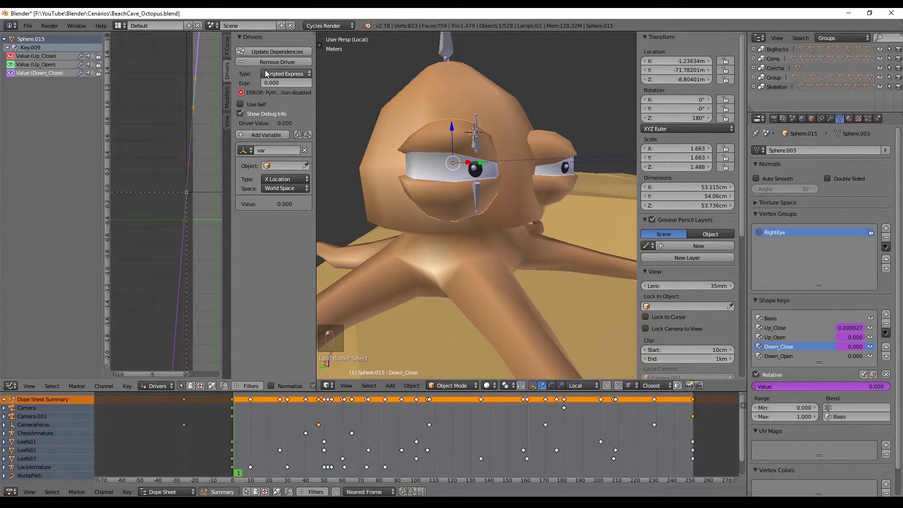
click(277, 74)
click(281, 85)
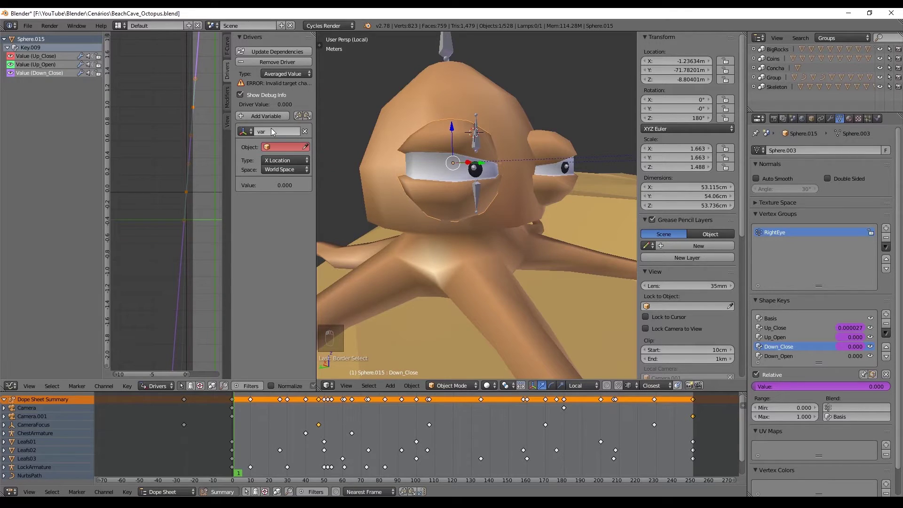
click(277, 147)
click(284, 158)
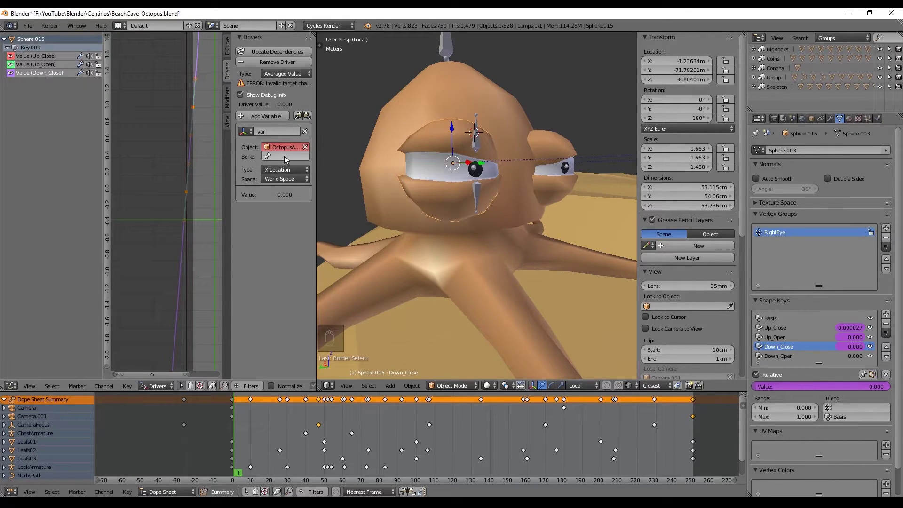
Set the Down_Close driver variable's bone to LeftLidDown, its type to Y Location and its space to Local Space, and update the dependencies.
click(284, 156)
text(lid)
click(301, 171)
click(285, 171)
click(278, 147)
click(278, 178)
click(291, 148)
right_click(481, 188)
key(ctrl+z)
click(282, 50)
Test the Down_Close driver by moving LeftLidDown to about 93 cm on its local Y axis, and undo the move.
right_click(479, 186)
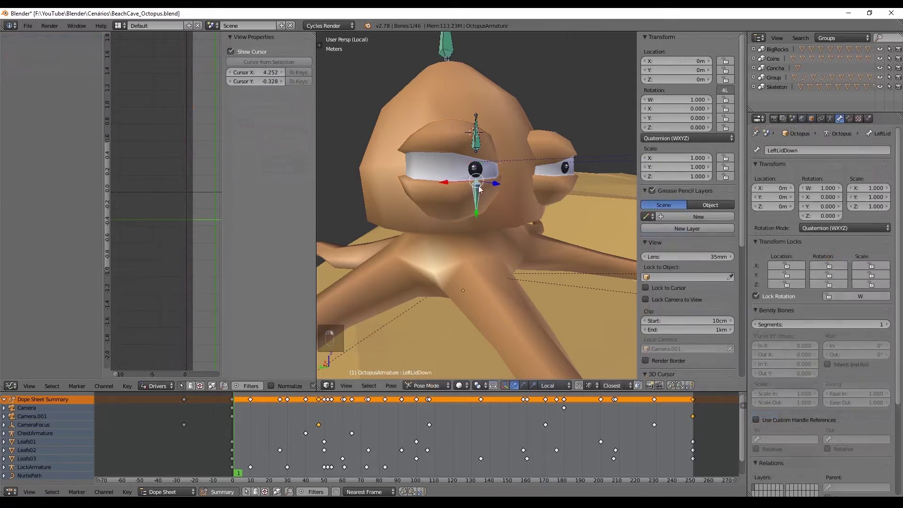
drag(476, 213, 473, 258)
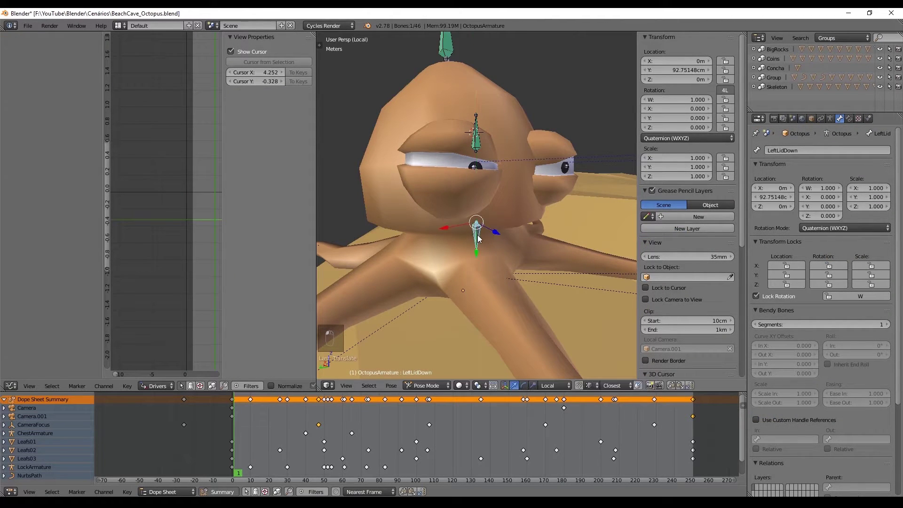
key(ctrl+z)
key(ctrl+z)
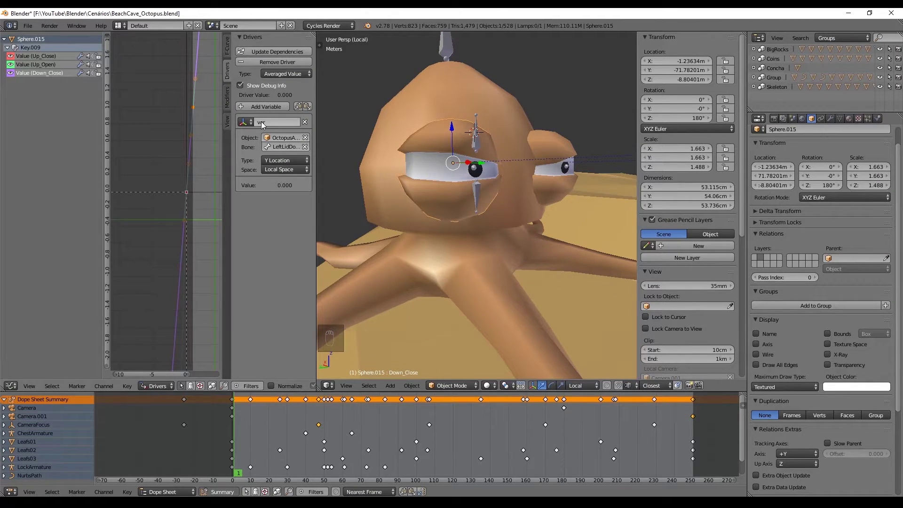
Move the Down_Close driver curve's active keyframe to frame -1 and set its value to 1.
click(227, 47)
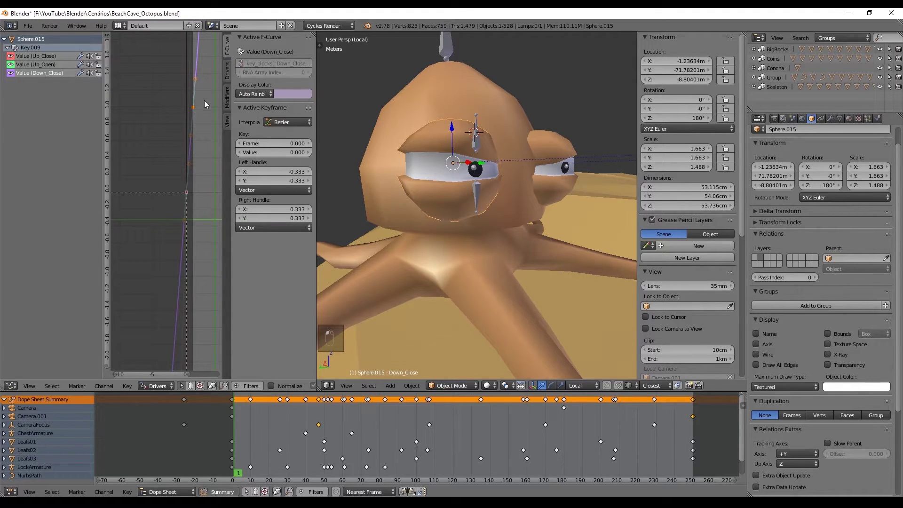
key(KP_Decimal)
key(g)
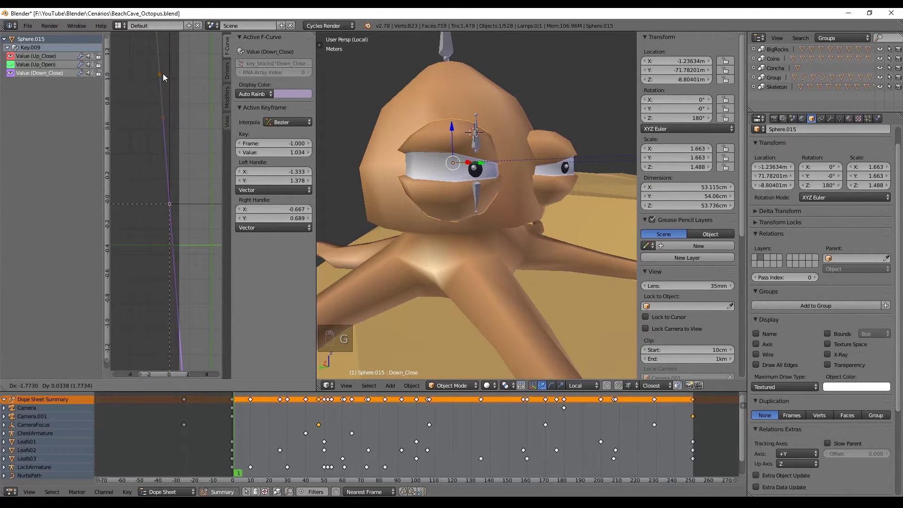
click(161, 78)
click(260, 153)
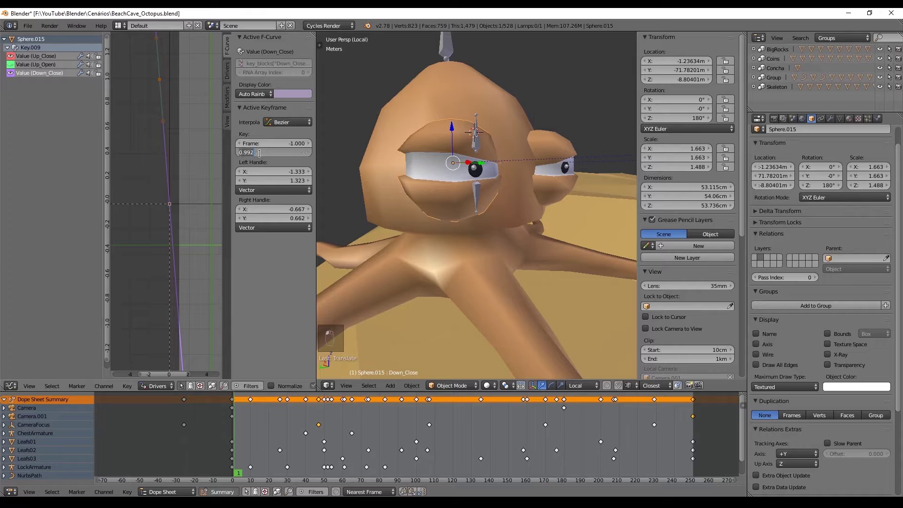
text(1)
key(Return)
Test the edited Down_Close curve by moving LeftLidDown to about -24 cm on its local Y axis, and undo the move.
right_click(471, 192)
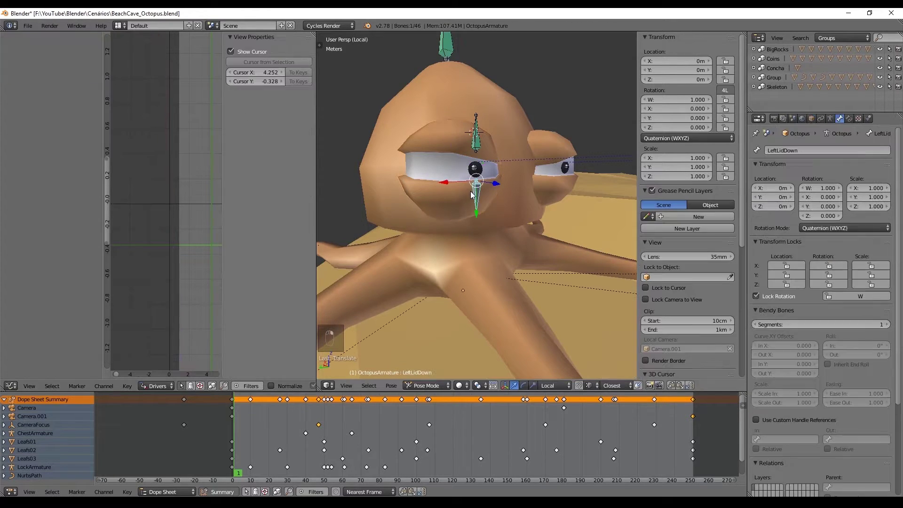
mouse_move(472, 194)
mouse_down()
mouse_move(484, 136)
mouse_move(481, 182)
mouse_up()
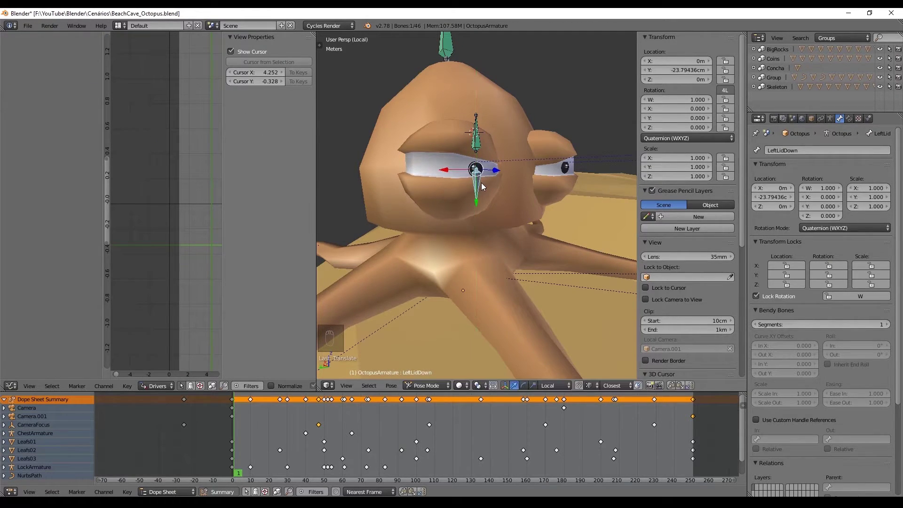
key(ctrl+z)
key(ctrl+z)
Try a Generator modifier with an x coefficient of -3 on the Down_Close driver curve, and undo it.
click(263, 51)
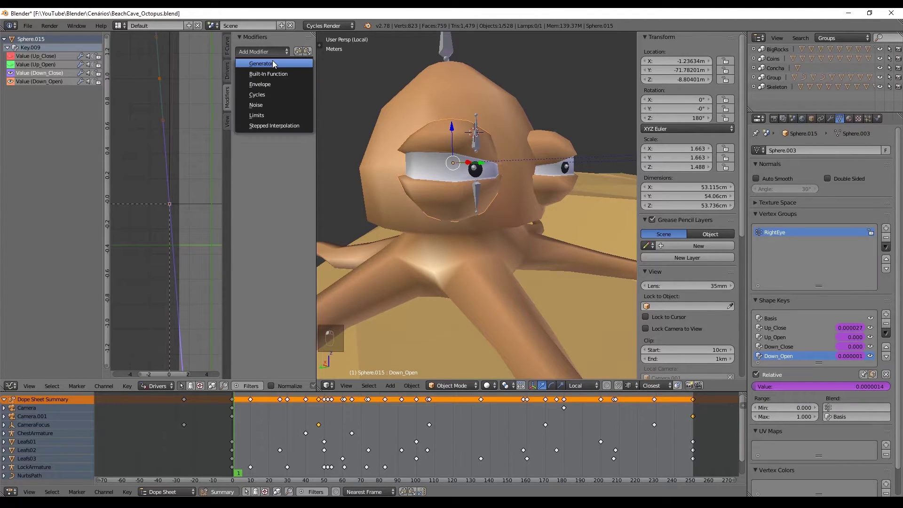
click(272, 60)
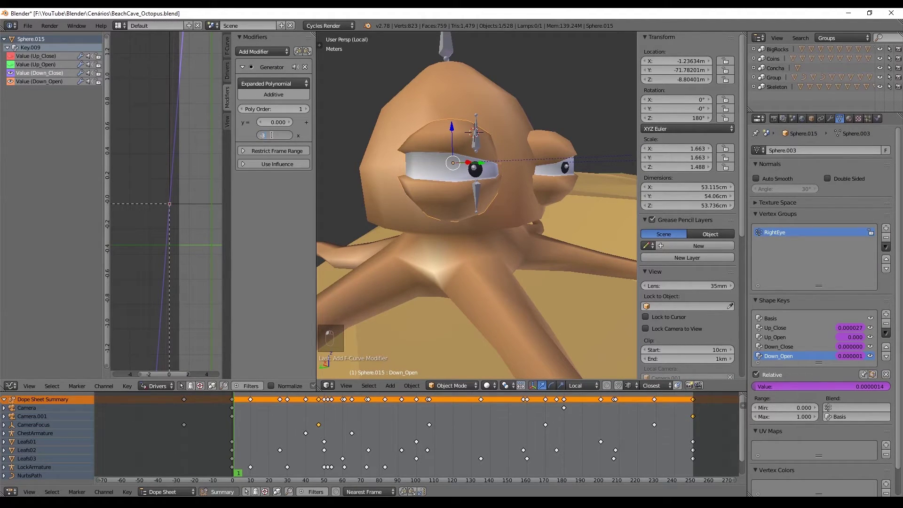
click(272, 135)
text(-3)
key(Return)
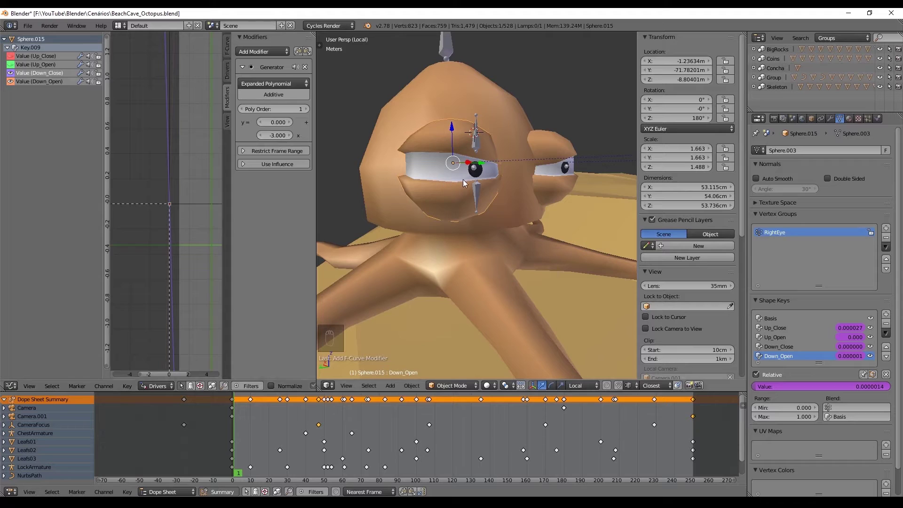
key(ctrl+z)
key(g)
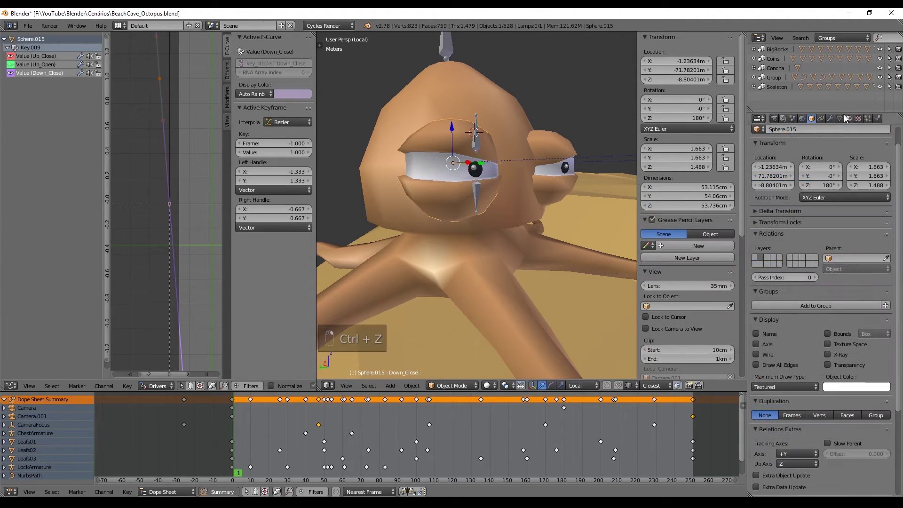
Add a single driver to the right eye's Down_Open shape key value and select its driver curve.
click(840, 119)
right_click(851, 357)
mouse_move(852, 359)
click(737, 366)
click(29, 74)
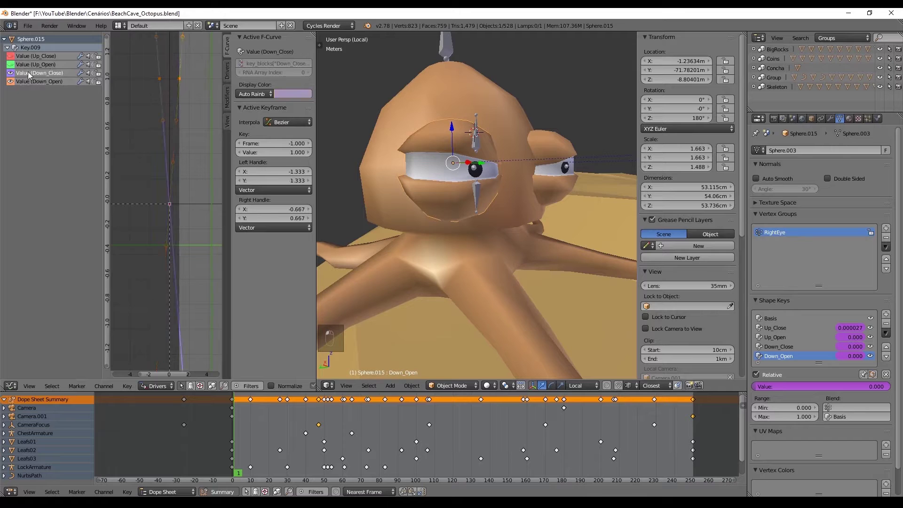
click(33, 82)
Set the Down_Open driver's type to Averaged Value and its variable's object to OctopusArmature.
click(227, 71)
click(279, 146)
text(oct)
key(Return)
Set the Down_Open driver variable's bone to LeftLidDown, its type to Y Location and its space to Local Space.
click(285, 157)
key(Down)
key(Return)
click(285, 170)
click(283, 148)
click(284, 179)
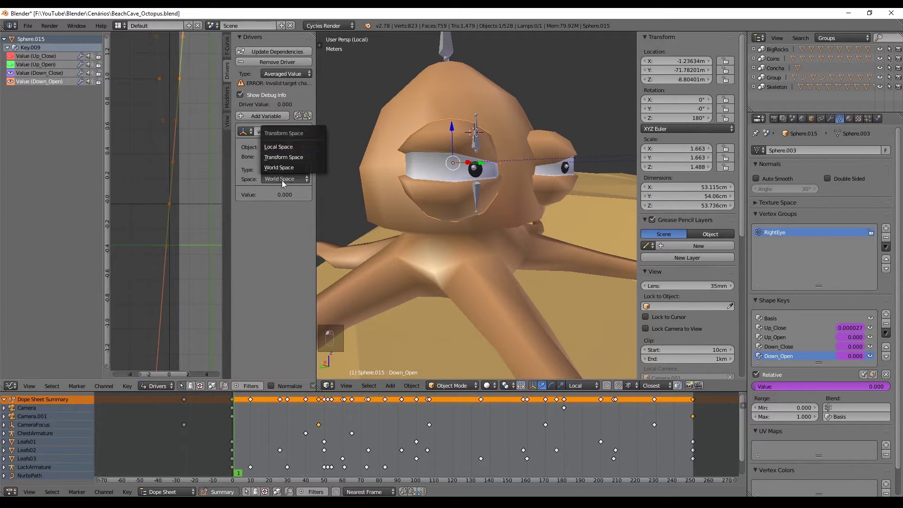
click(282, 146)
Add a Generator modifier to the Down_Open driver curve and set its x coefficient to 50.
right_click(476, 194)
drag(477, 196, 477, 197)
right_click(477, 196)
right_click(452, 202)
click(228, 96)
click(264, 51)
click(260, 60)
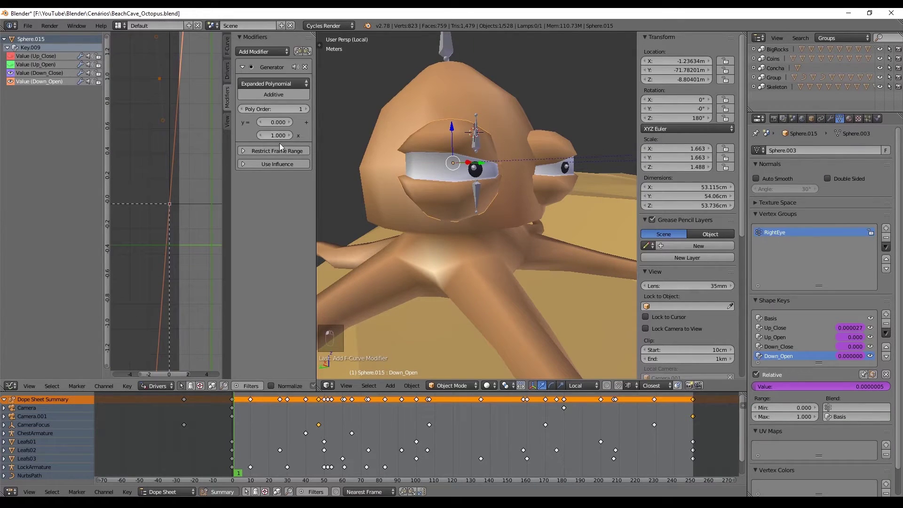
double_click(273, 136)
text(50)
Test the lower eyelid drivers by moving LeftLidDown along its local Y axis, and undo the move.
right_click(474, 186)
key(g)
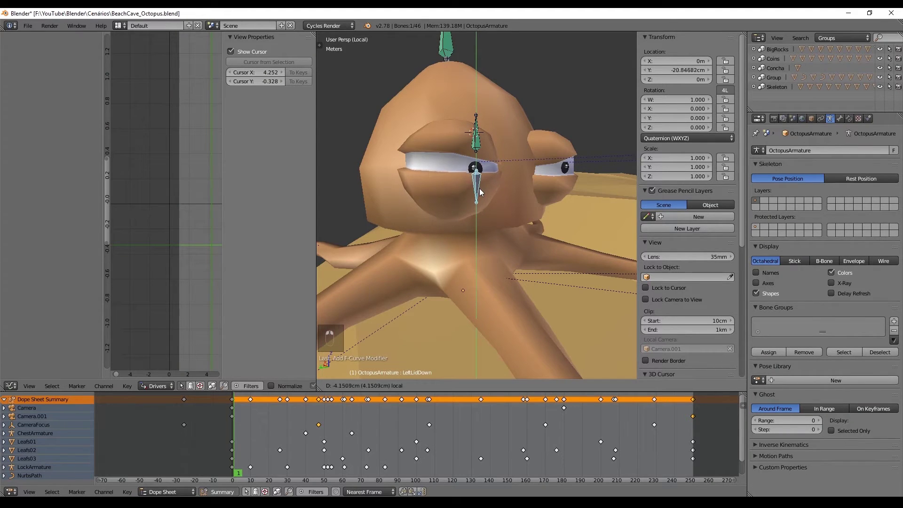
key(y)
click(475, 209)
key(ctrl+z)
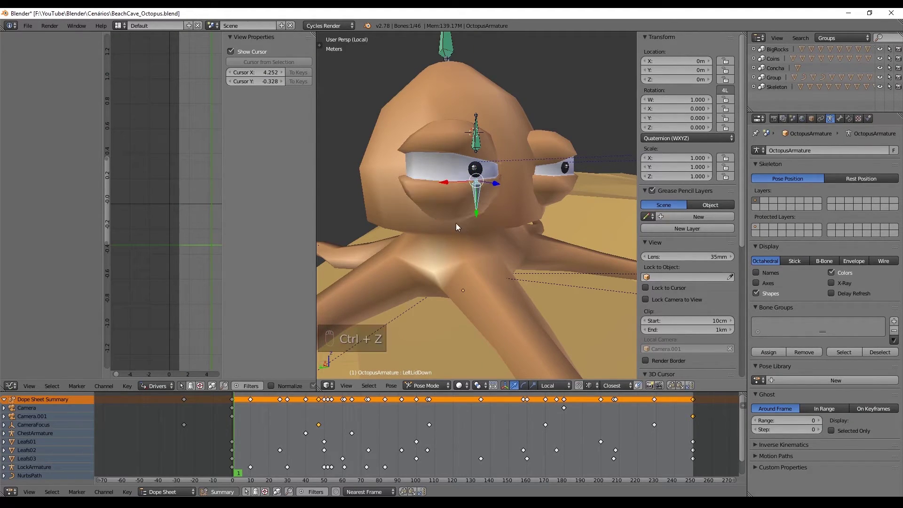
Add a Limit Location constraint to LeftLidDown in Local Space, with minimum and maximum X and Z enabled at 0 m.
click(849, 119)
click(826, 150)
click(721, 224)
click(776, 186)
click(776, 206)
click(860, 242)
click(856, 194)
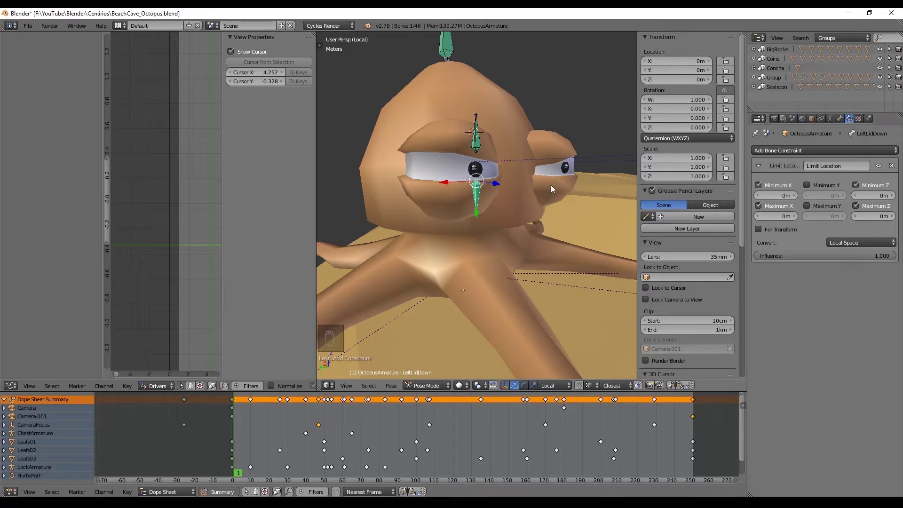
Move LeftLidDown to about 39 cm on its local Y axis and set the constraint's Maximum Y to 38 cm.
key(g)
key(y)
click(472, 210)
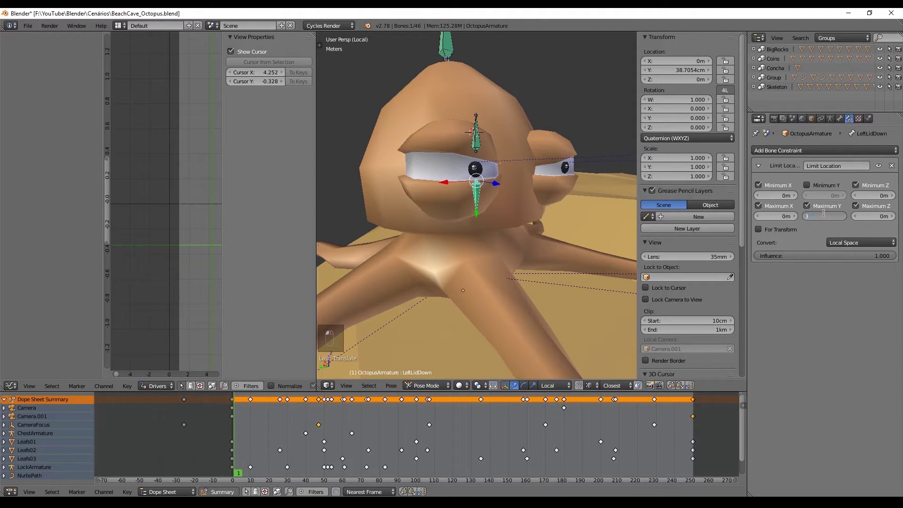
key(g)
key(y)
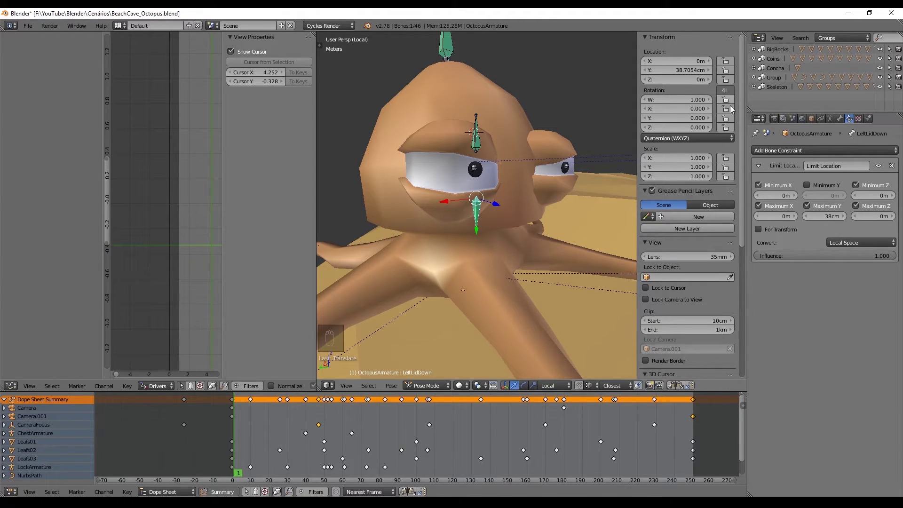
click(499, 180)
key(g)
key(y)
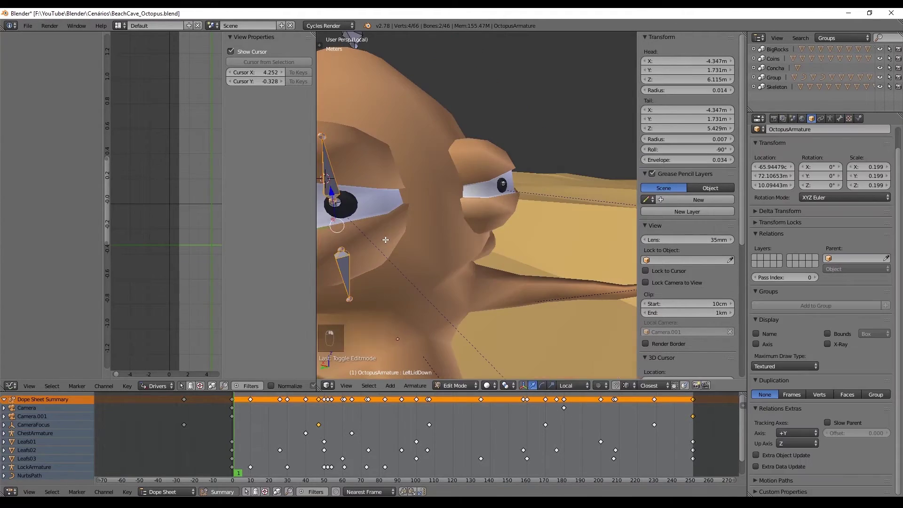
Duplicate the two eyelid control bones for the other eye and open the object choices for that eye's Up_Close driver variable.
key(shift+d)
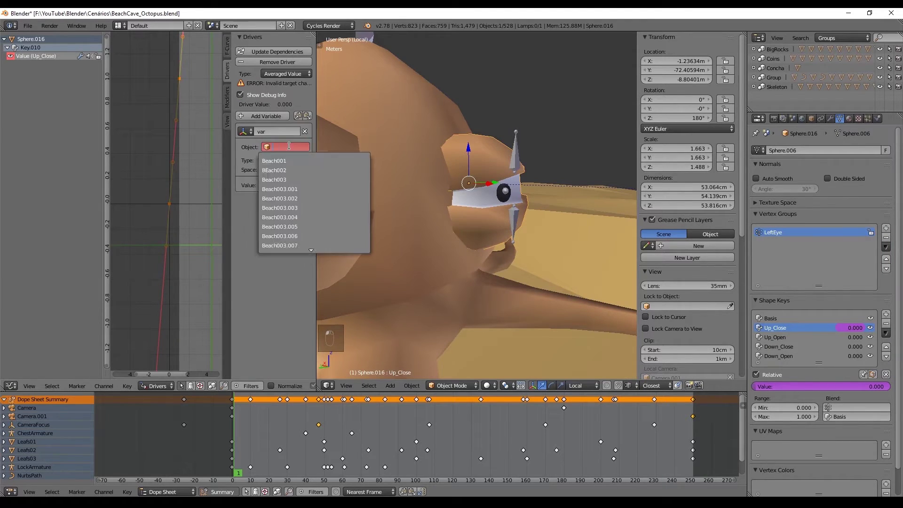
click(289, 146)
Test the other eye's upper lid by moving RightLidUp along its local Y axis, and reset the bone's location.
key(ctrl+z)
key(ctrl+z)
key(g)
key(y)
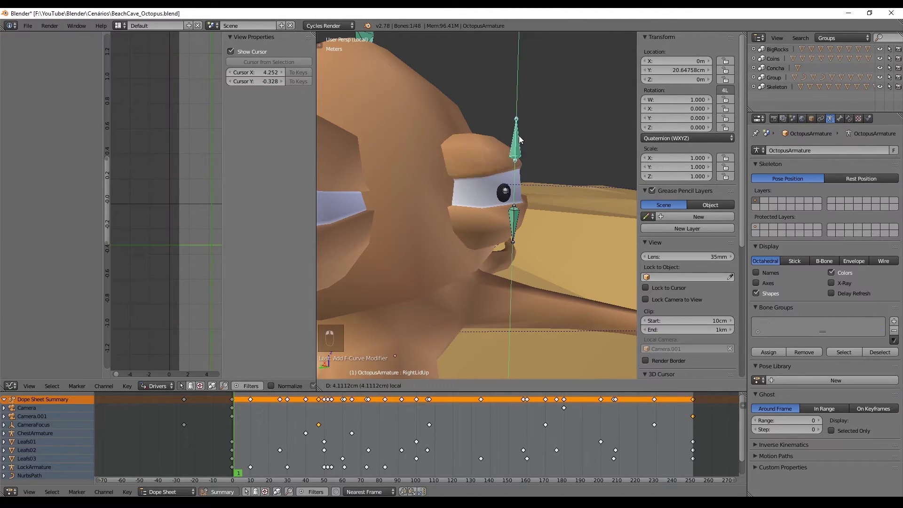
click(531, 133)
key(ctrl+z)
key(alt+g)
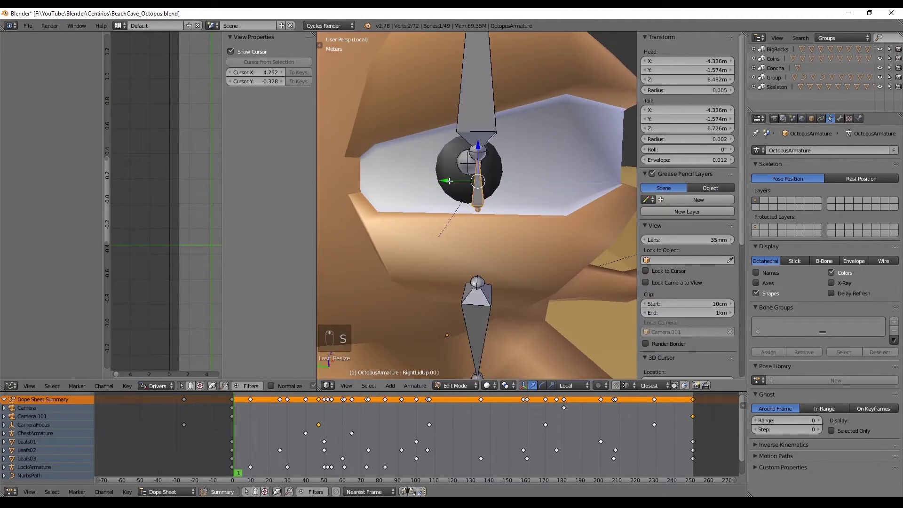
Set the object of the PupilL mesh's pupil-size shape key driver variable to OctopusArmature.
middle_drag(522, 188, 589, 188)
key(ctrl+alt+z)
click(800, 339)
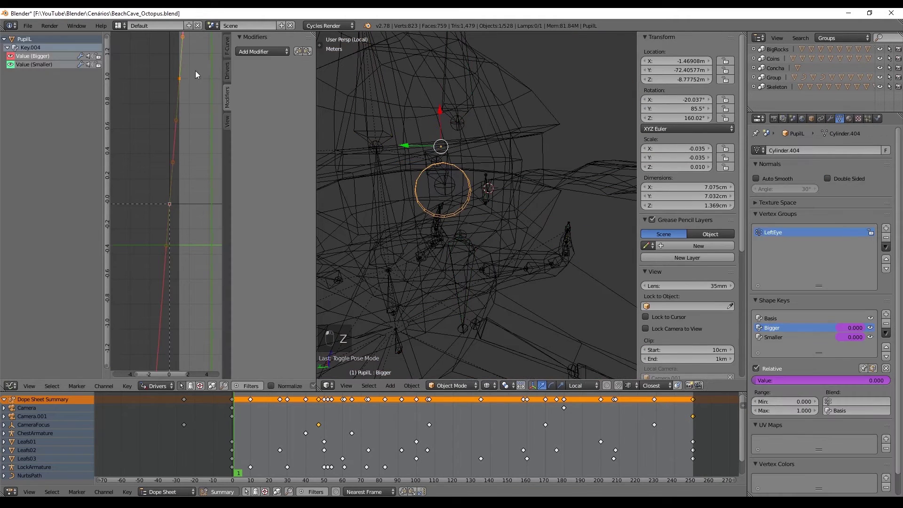
click(282, 147)
text(octo)
key(Return)
click(286, 146)
key(Down)
key(Down)
key(Return)
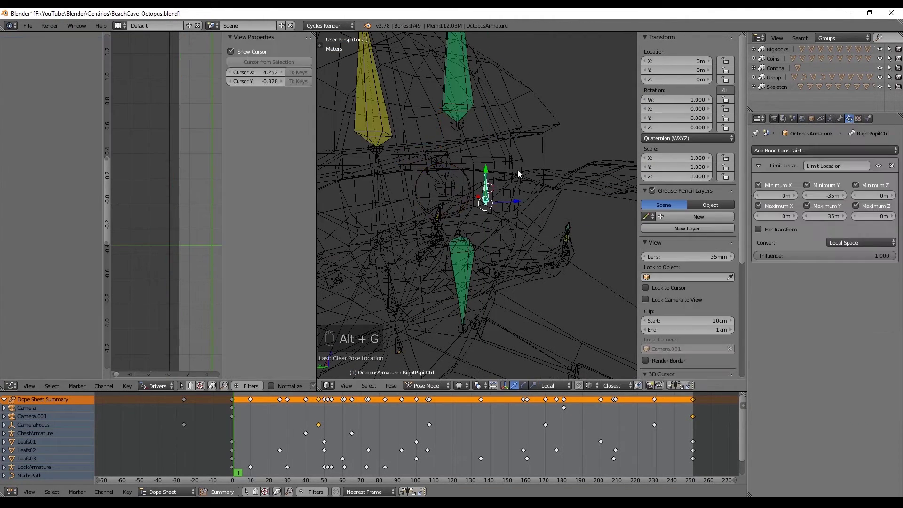
Switch to solid shading and test the pupil by moving RightPupilCtrl up along its local Y axis.
key(z)
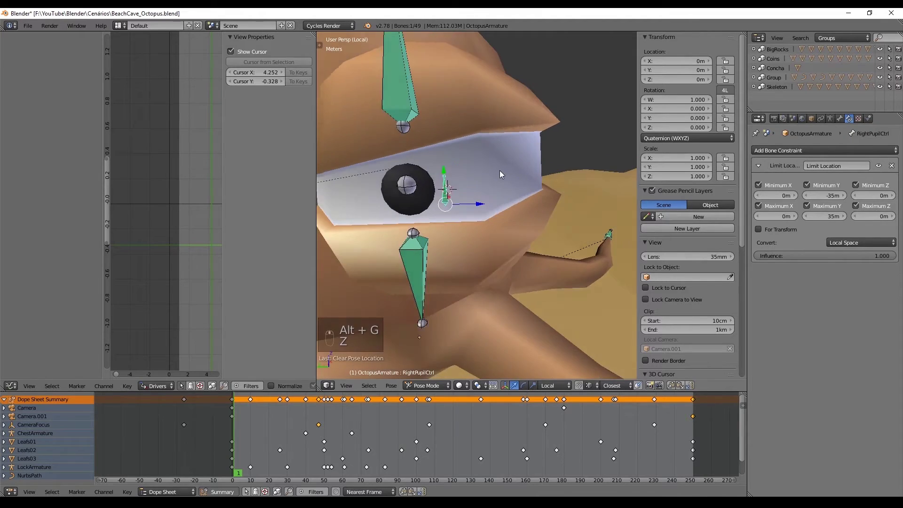
middle_drag(482, 166, 470, 153)
mouse_move(475, 154)
mouse_down()
mouse_move(487, 116)
mouse_move(474, 149)
mouse_move(472, 137)
mouse_up()
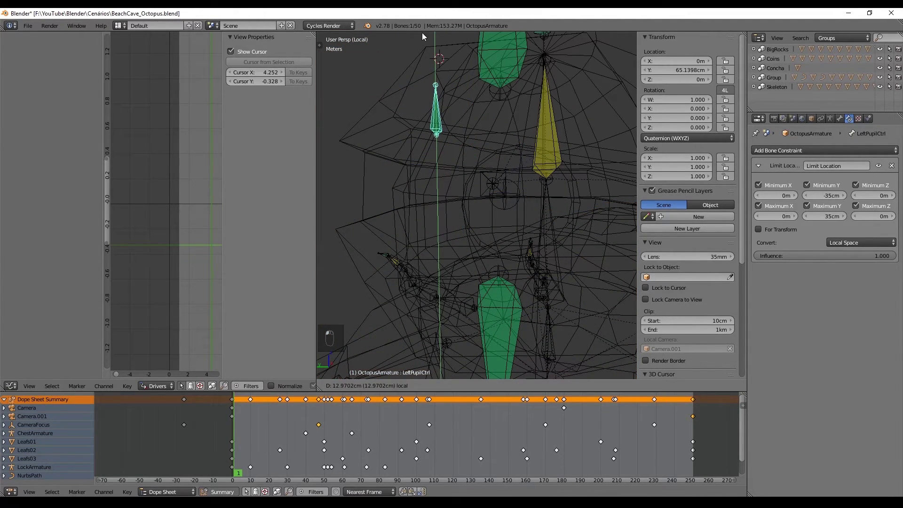
Test LeftPupilCtrl at about -61 cm on its local Y axis, clear its location and return to solid shading.
click(422, 345)
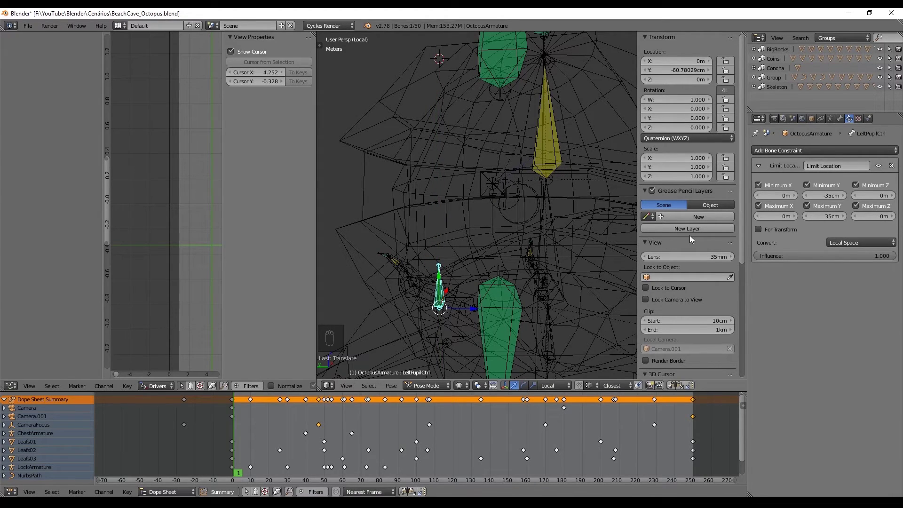
key(ctrl+z)
key(alt+g)
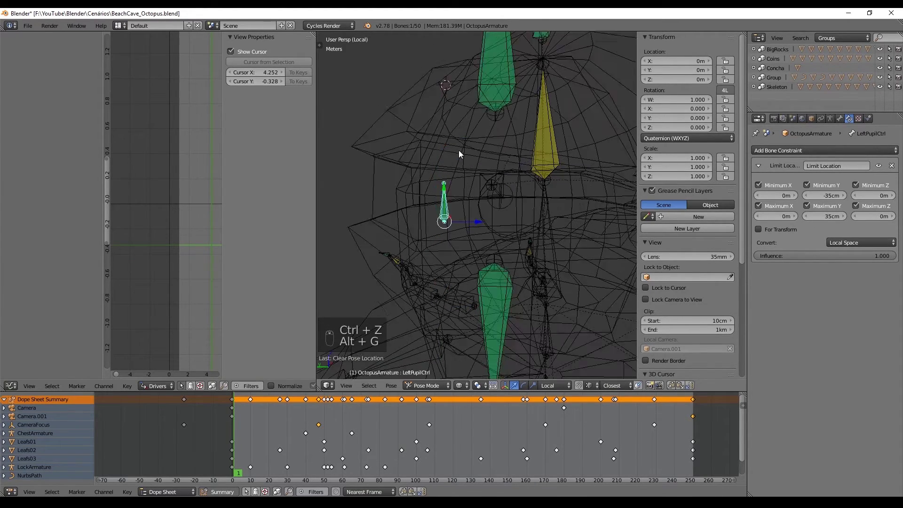
key(z)
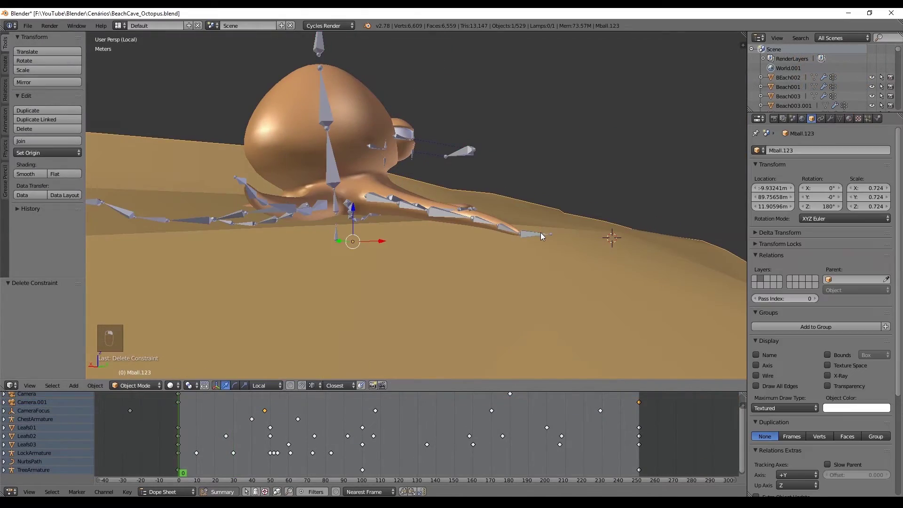
Move Tentacle01_IKctrl by about -9, -53 and -8 cm in X, Y and Z, and lower it about 45 cm along local Z.
key(g)
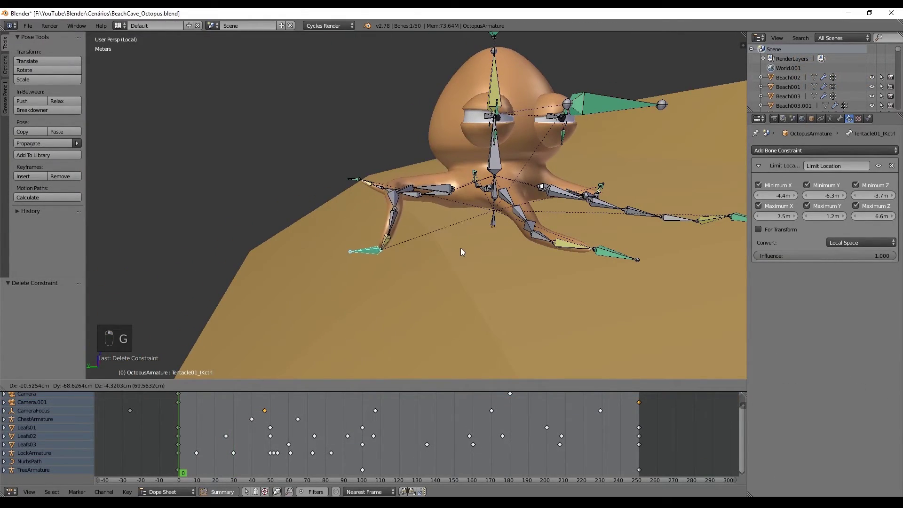
click(428, 252)
middle_drag(428, 252, 522, 246)
key(g)
key(z)
key(z)
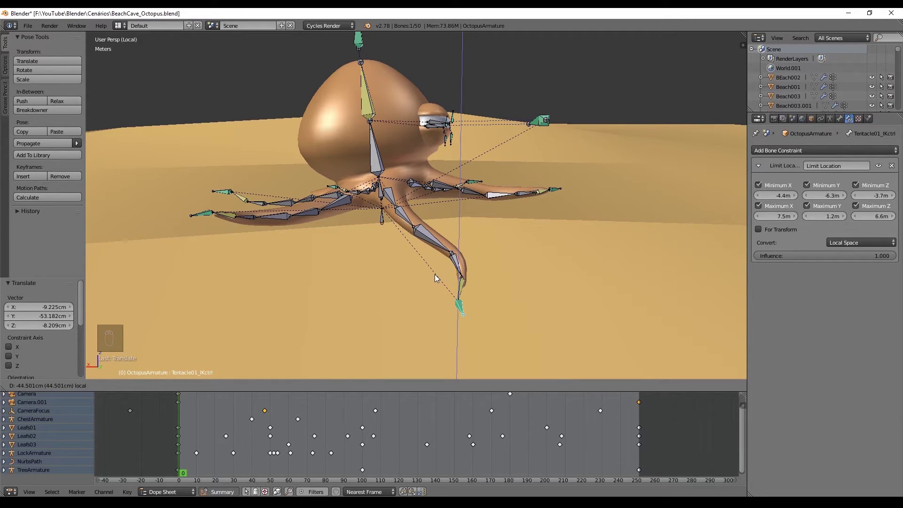
click(435, 275)
middle_drag(434, 274, 377, 261)
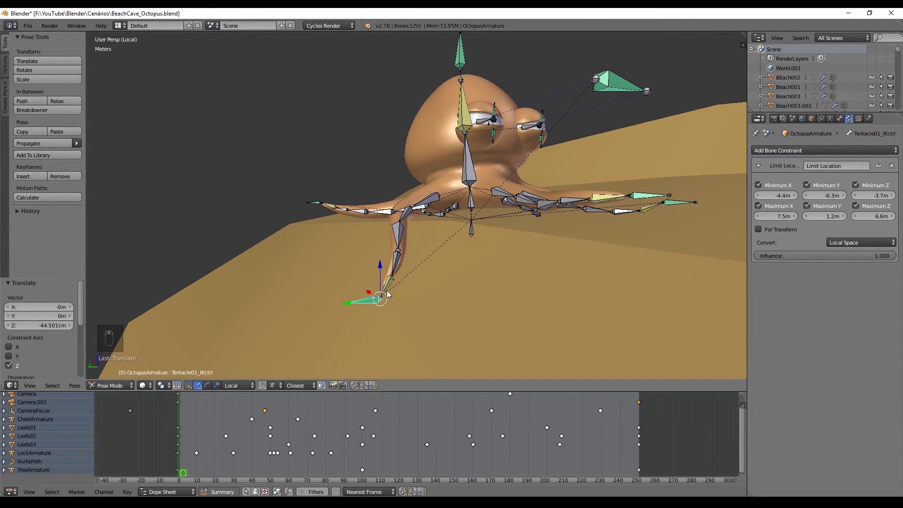
Raise Tentacle01_IKctrl along its local Z axis to bend the tentacle upward.
key(g)
key(z)
key(z)
click(381, 260)
middle_drag(419, 219, 456, 213)
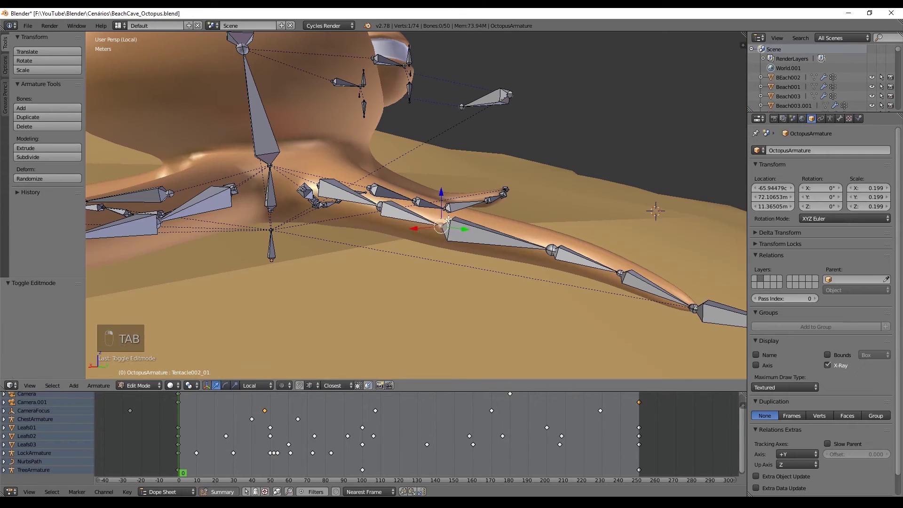
Extrude a bone about 32 cm straight up along Z from the base joint of Tentacle002_01, clear its parent and return to Pose Mode.
key(e)
key(z)
click(449, 138)
right_click(433, 184)
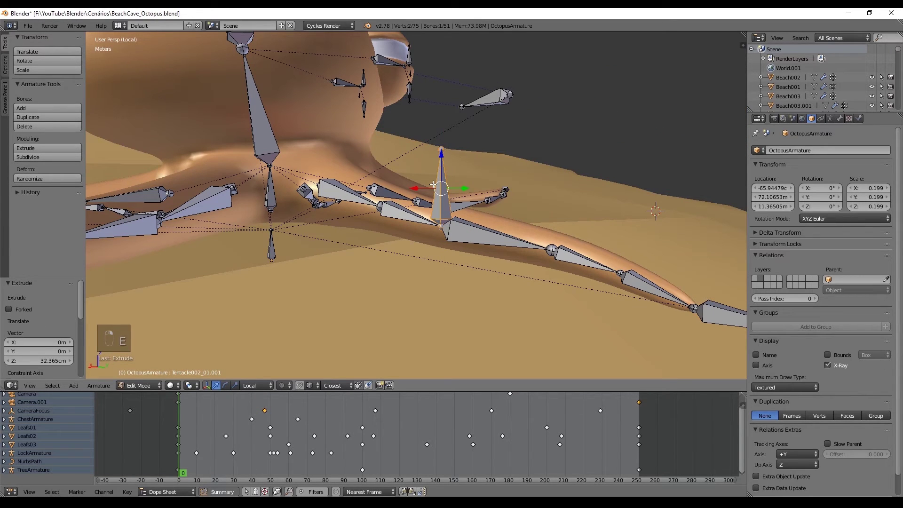
key(alt+p)
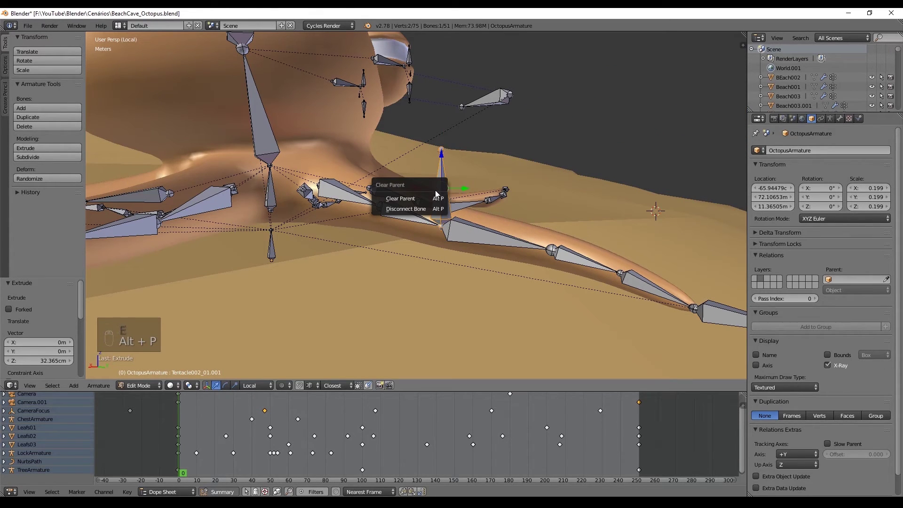
click(433, 196)
key(Tab)
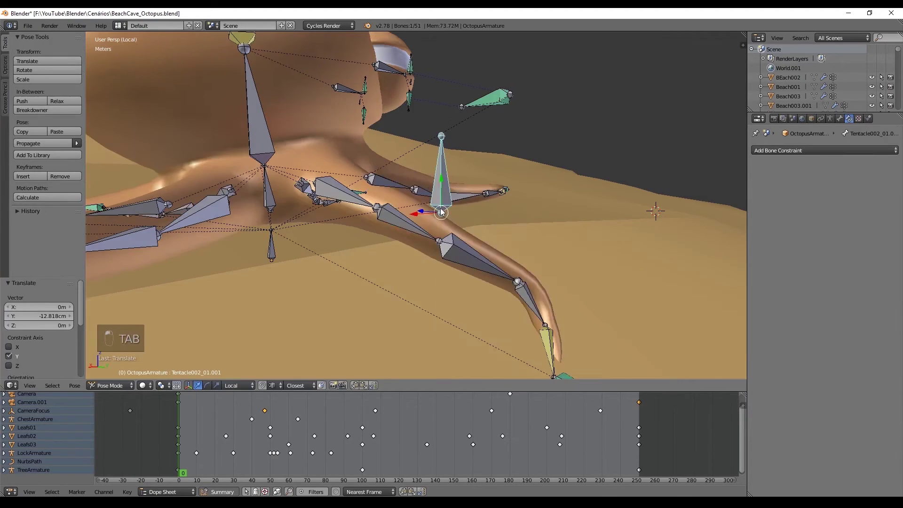
Add an Inverse Kinematics constraint to Tentacle002_01 targeting the new vertical bone, with a chain length of 2.
middle_drag(447, 181, 345, 211)
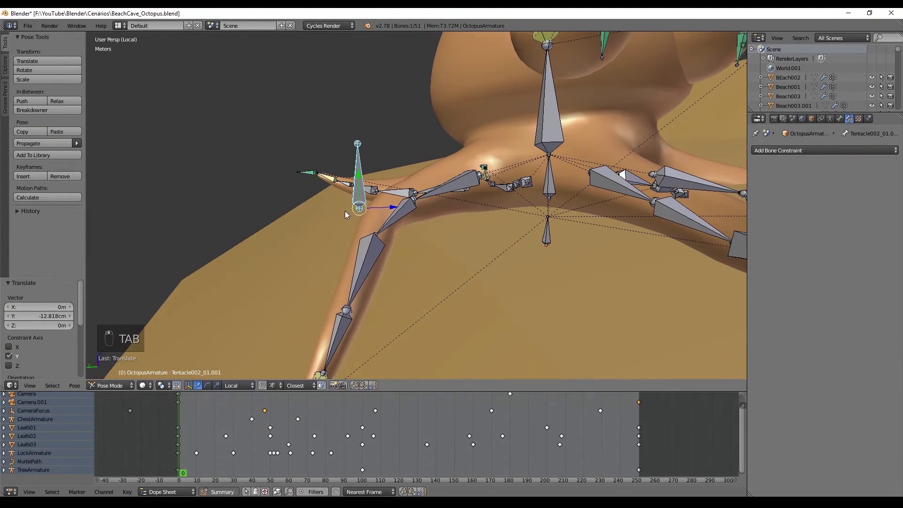
shift+right_click(398, 212)
key(ctrl+shift+c)
click(397, 210)
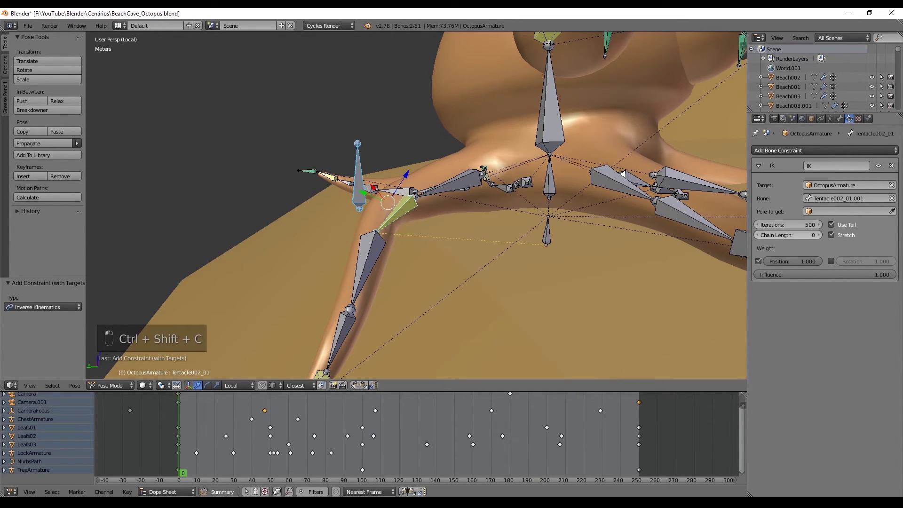
click(809, 235)
text(2)
key(Return)
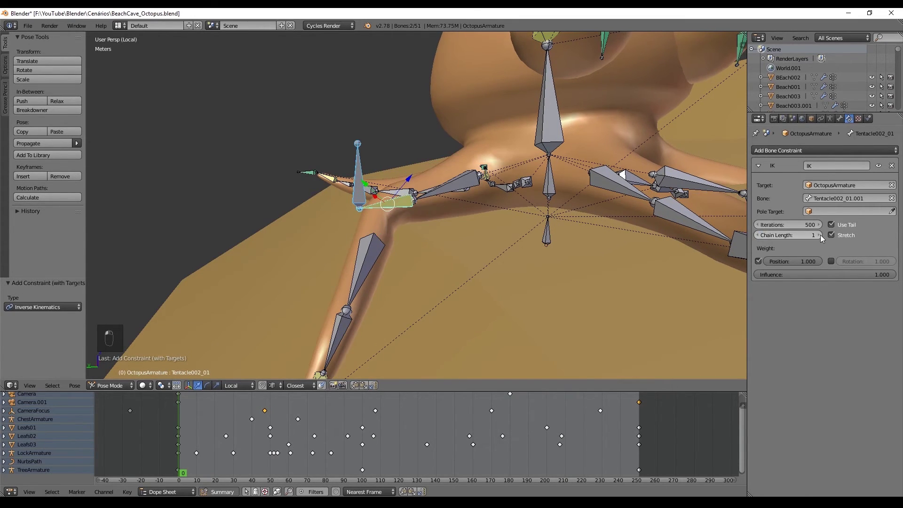
Test the new control bone by moving it about -15 cm along its local Y axis, and try moving it freely.
middle_drag(452, 244, 602, 243)
scroll(603, 243, down, 3)
middle_drag(582, 276, 461, 262)
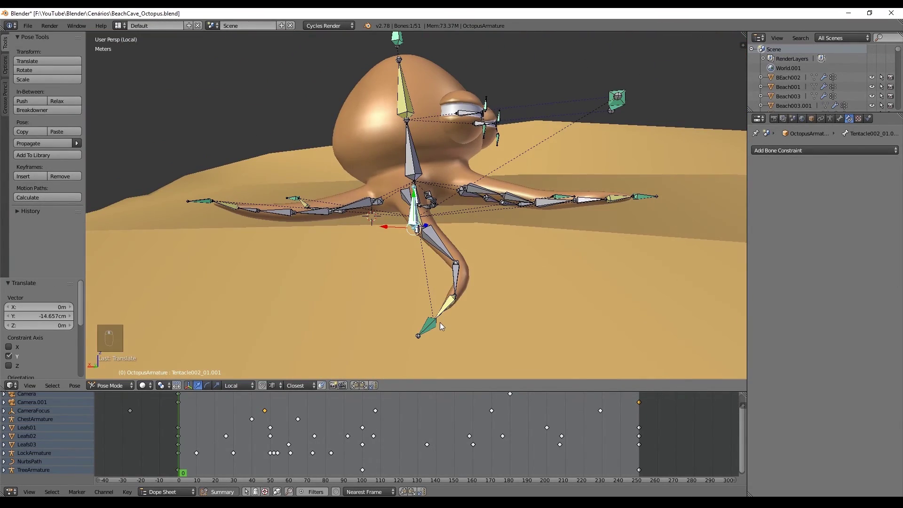
middle_drag(440, 322, 449, 318)
key(g)
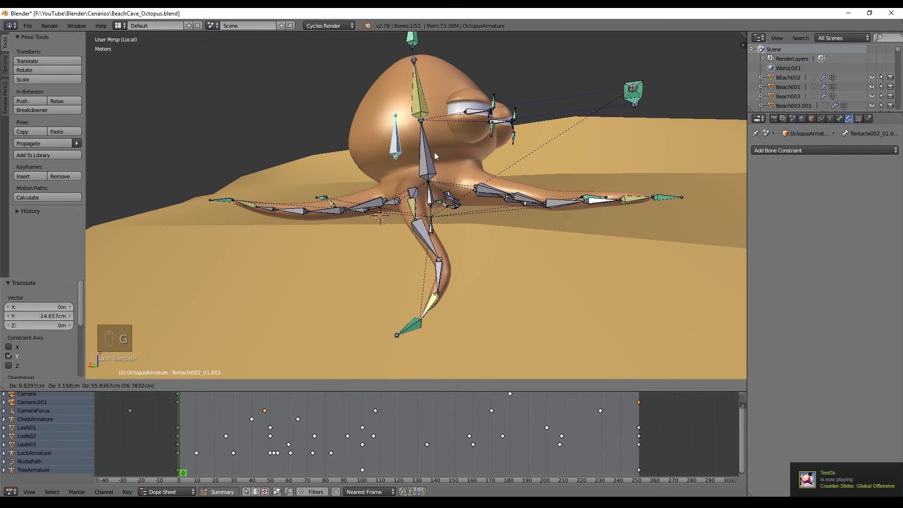
right_click(447, 292)
Raise Tentacle01_IKctrl about 36 cm along local Z and move the new control bone about 50, 29 and 55 cm in X, Y and Z.
right_click(414, 319)
drag(421, 292, 405, 236)
right_click(406, 203)
right_click(408, 208)
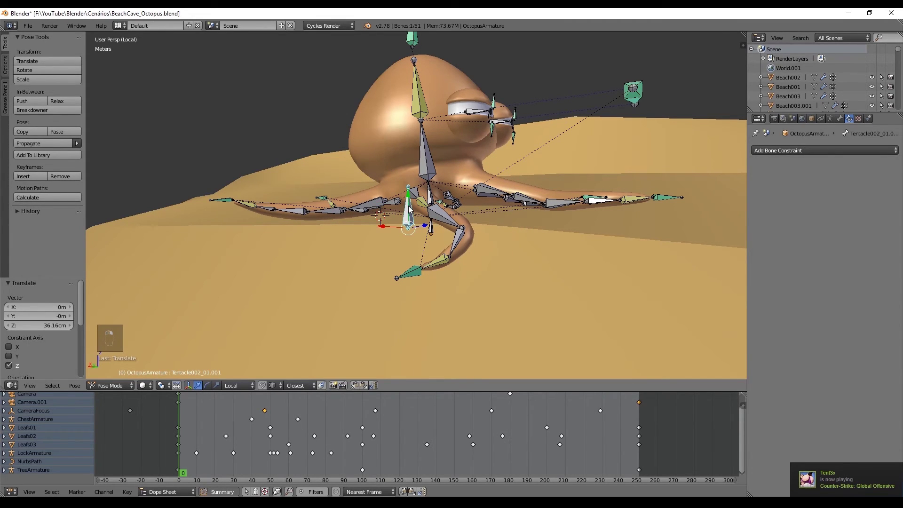
key(g)
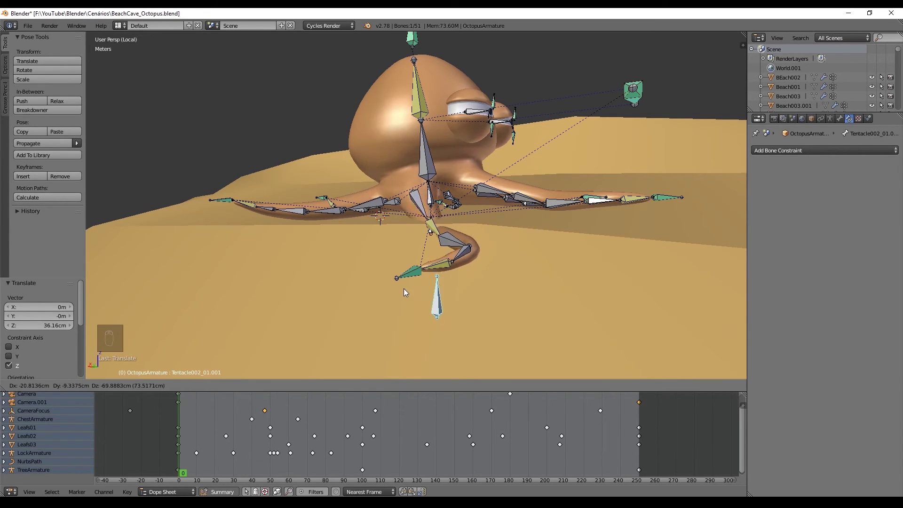
click(327, 136)
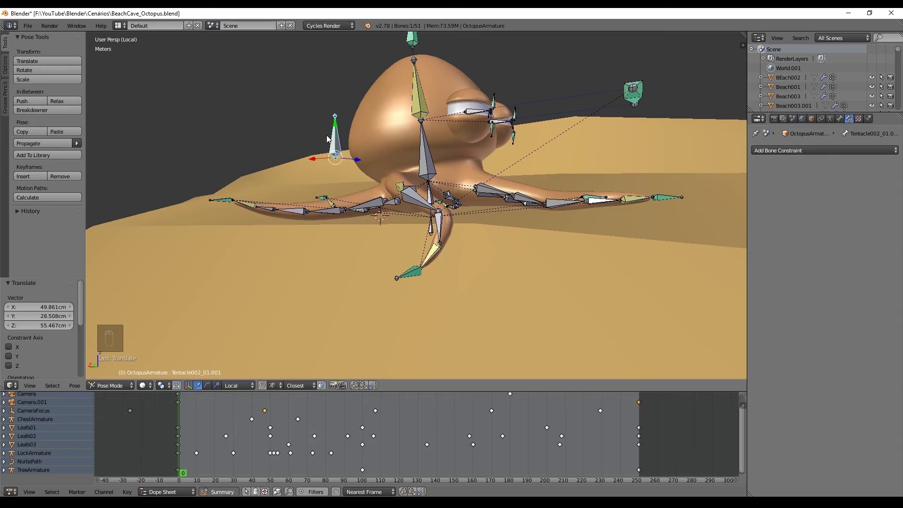
Move Tentacle01_IKctrl by about -12, -9 and 30 cm in X, Y and Z, and again by about 3, -26 and 8 cm.
right_click(410, 273)
key(g)
click(436, 237)
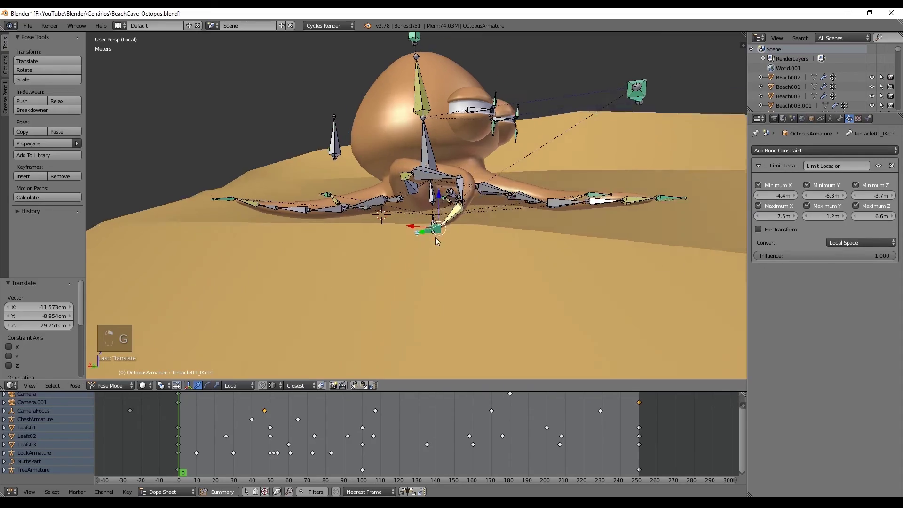
middle_drag(436, 237, 522, 273)
key(g)
click(424, 257)
Move the new mid-tentacle control bone by about -41, -39 and 40 cm in X, Y and Z.
right_click(396, 234)
key(g)
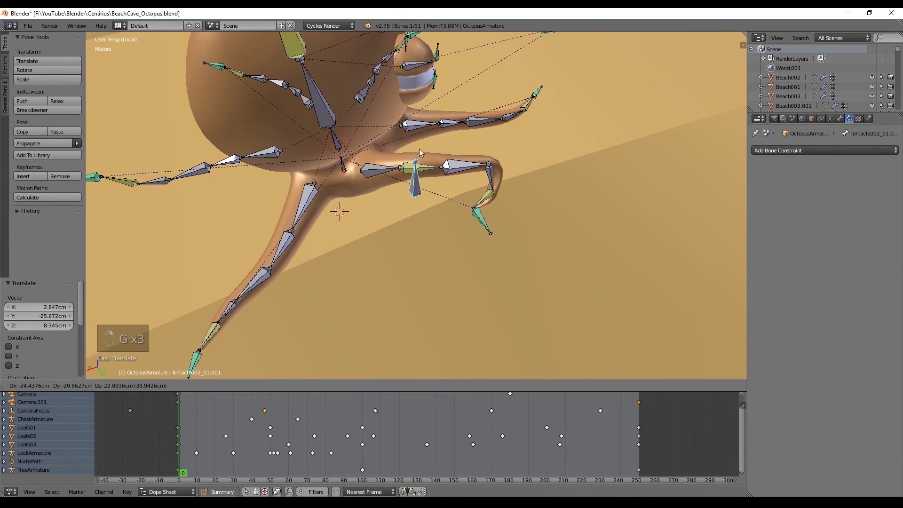
click(427, 114)
middle_drag(428, 113, 357, 122)
scroll(324, 131, down, 3)
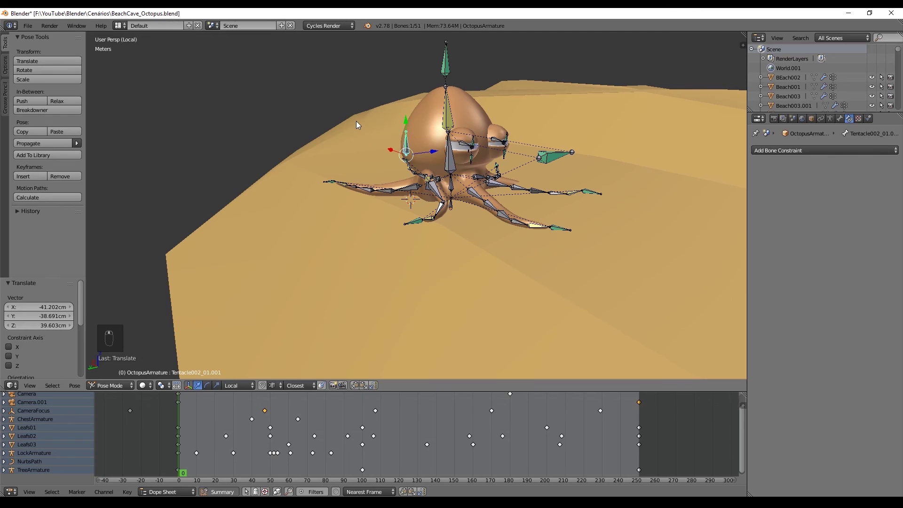
Clear the new control bone's location, and clear the location and rotation of all bones in the armature.
key(alt+g)
key(a)
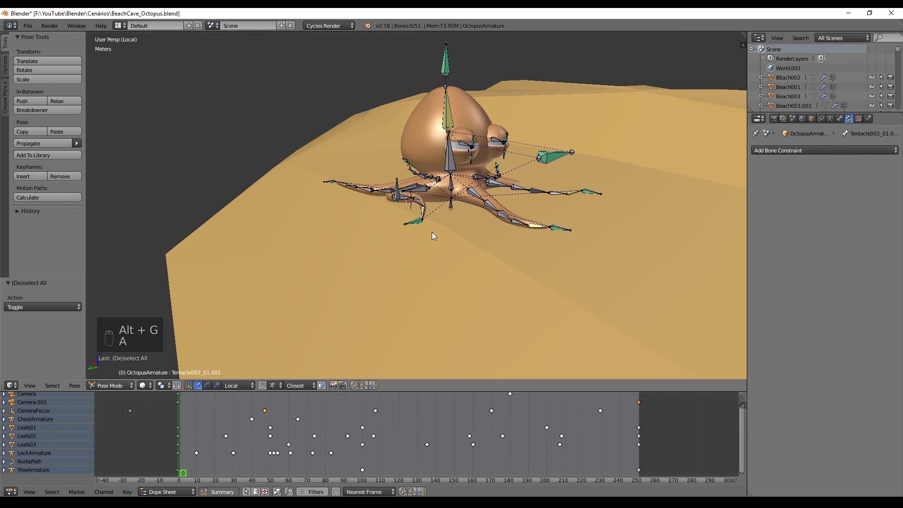
key(a)
key(a)
key(alt+g)
key(alt+r)
middle_drag(432, 232, 444, 227)
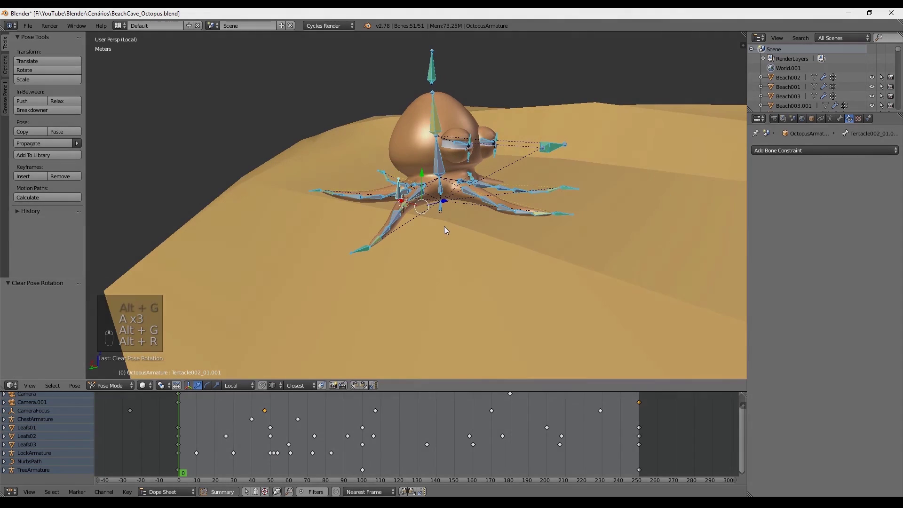